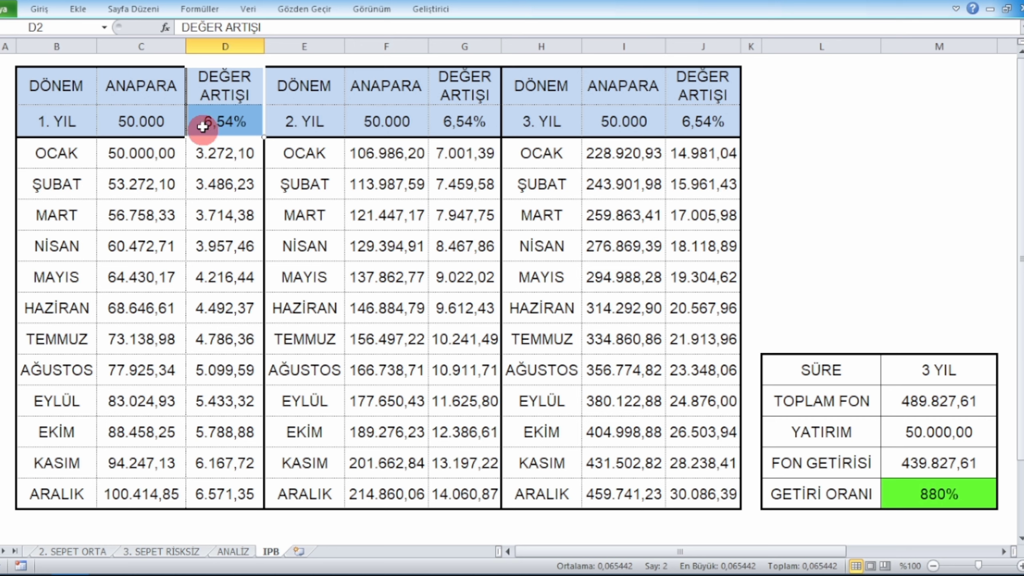
- Examine the first year's starting principal in C3 and the monthly growth rate in D3, together with their headings
{"action": "left_click", "coordinate": [219, 119]}
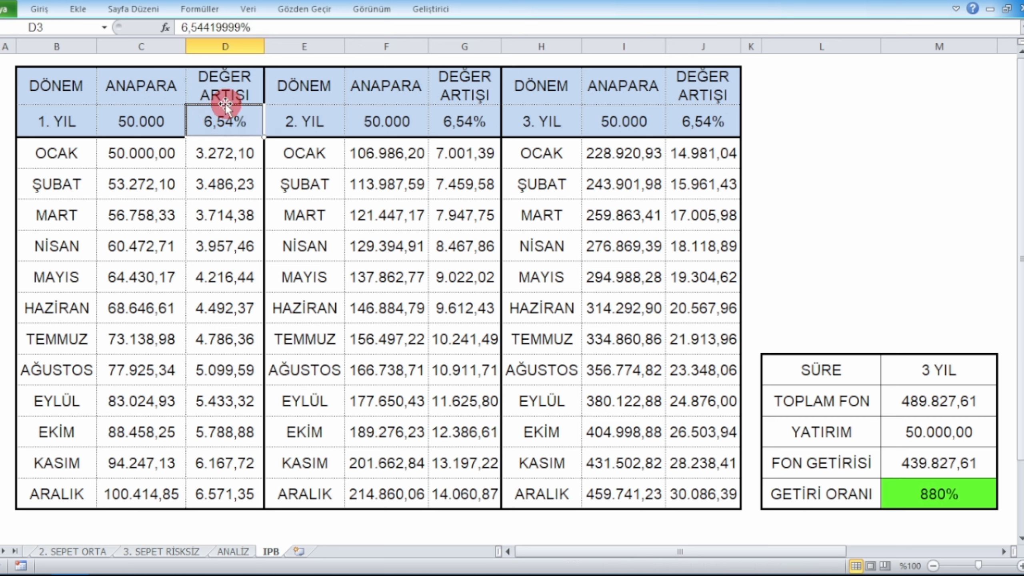
{"action": "left_click", "coordinate": [224, 90]}
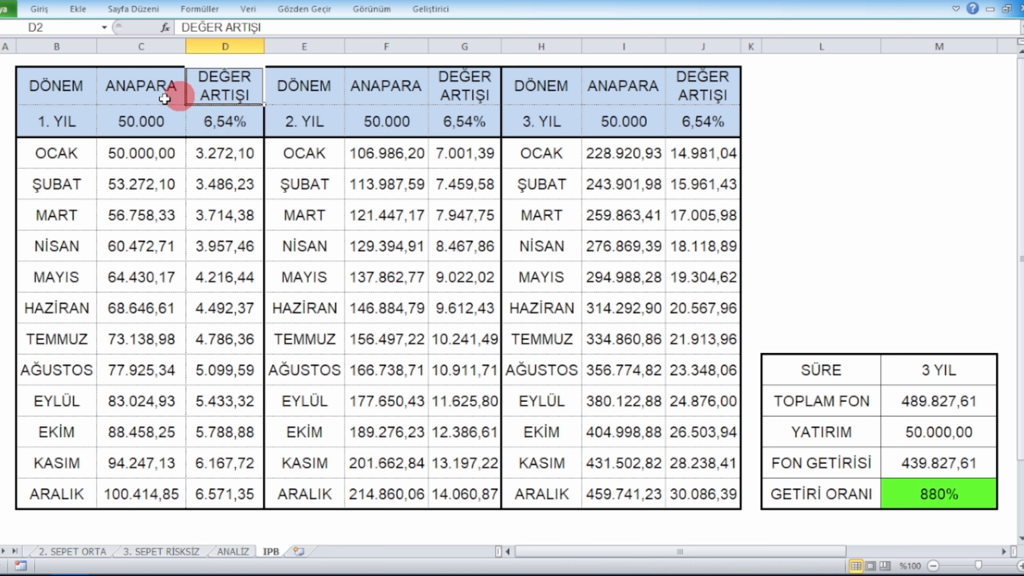
{"action": "left_click_drag", "start_coordinate": [130, 92], "coordinate": [157, 93]}
{"action": "left_click", "coordinate": [149, 112]}
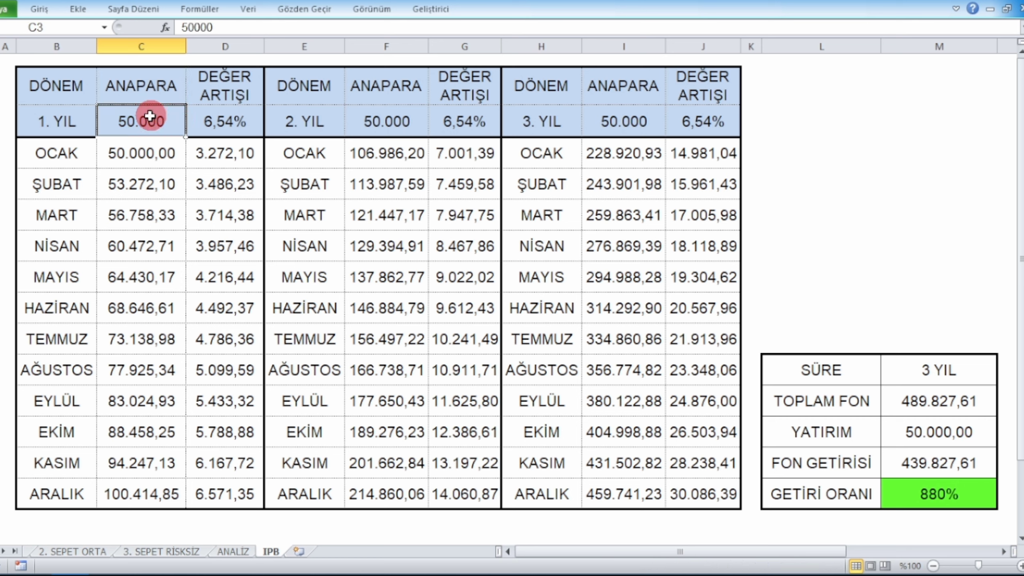
{"action": "left_click", "coordinate": [228, 119]}
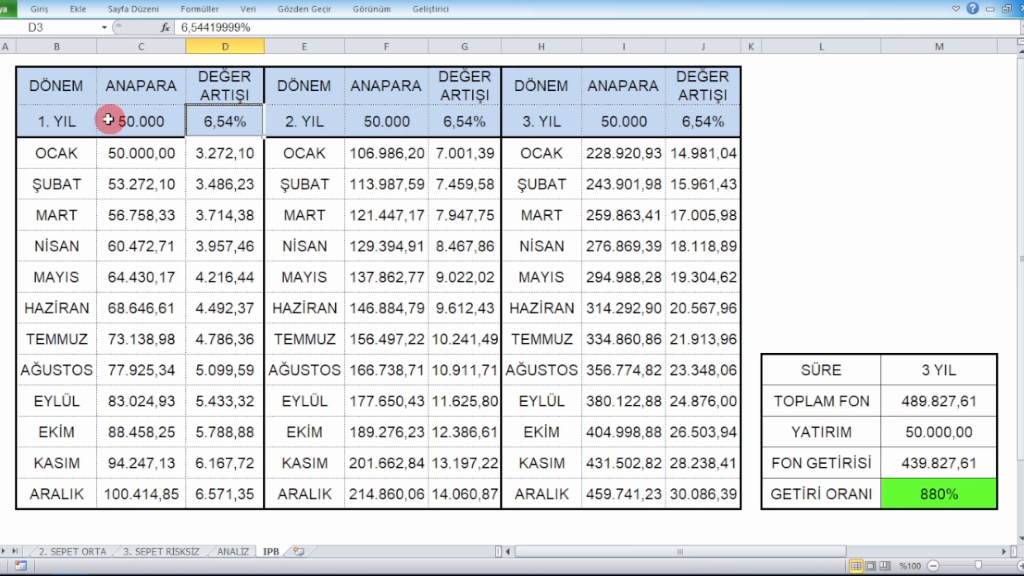
- Review the first-year OCAK principal and value-growth formulas in C4 and D4, and select both cells to see their sum
{"action": "left_click", "coordinate": [129, 154]}
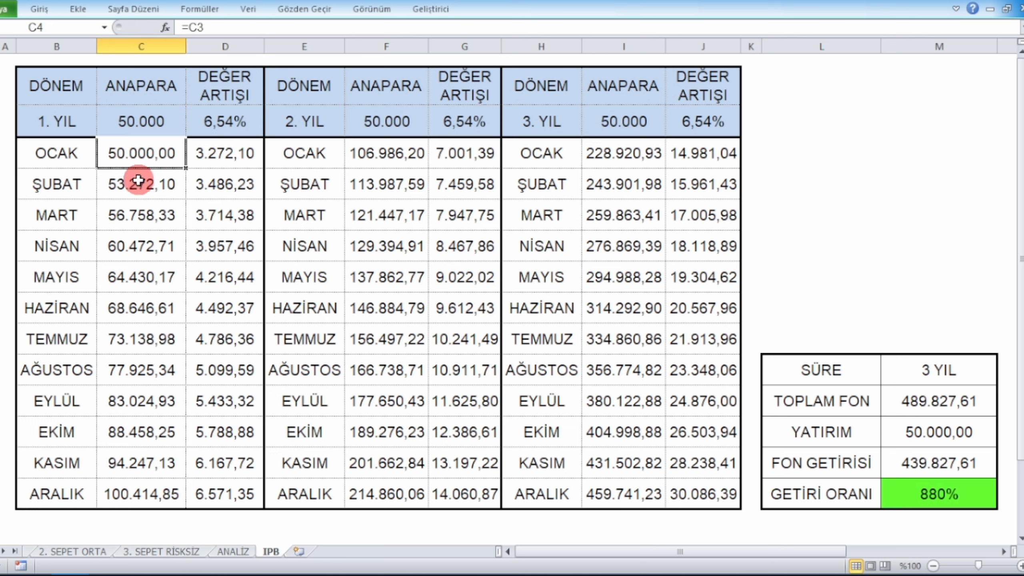
{"action": "left_click", "coordinate": [221, 153]}
{"action": "left_click", "coordinate": [147, 160]}
{"action": "left_click", "coordinate": [224, 155]}
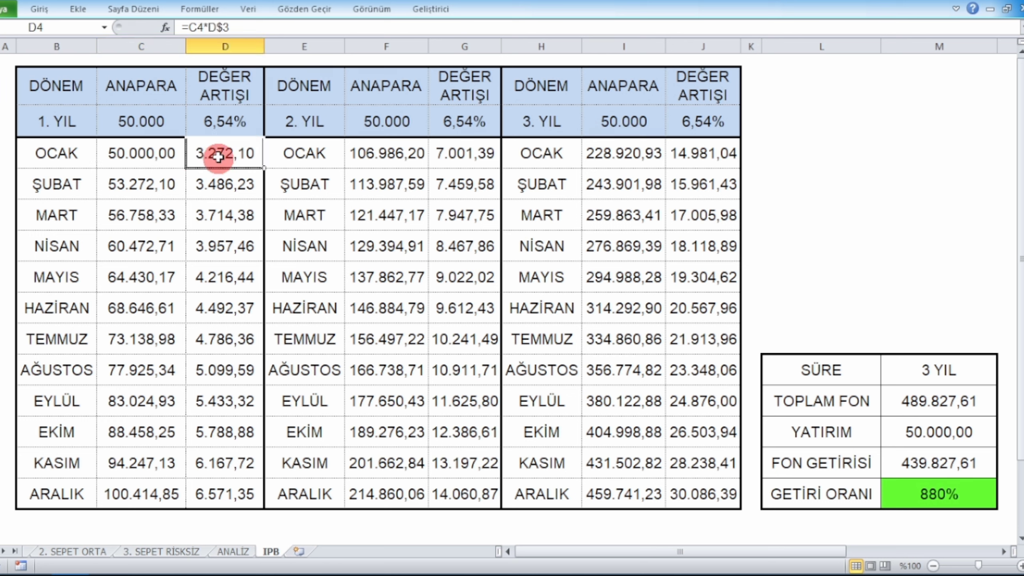
{"action": "left_click_drag", "start_coordinate": [142, 153], "coordinate": [191, 155]}
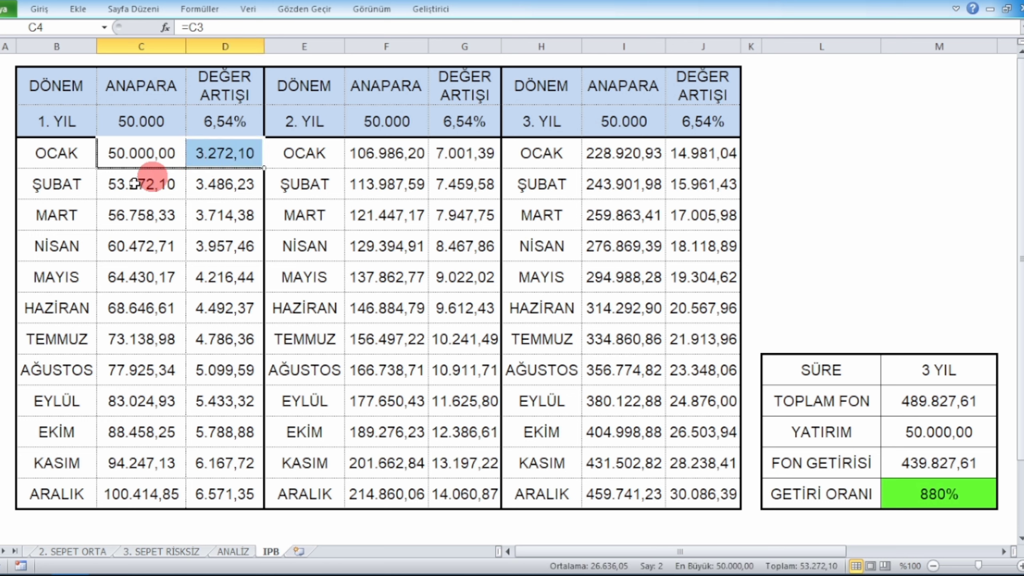
- Trace the first-year compounding from ŞUBAT to MAYIS by selecting each month's principal and value growth together
{"action": "left_click", "coordinate": [124, 186]}
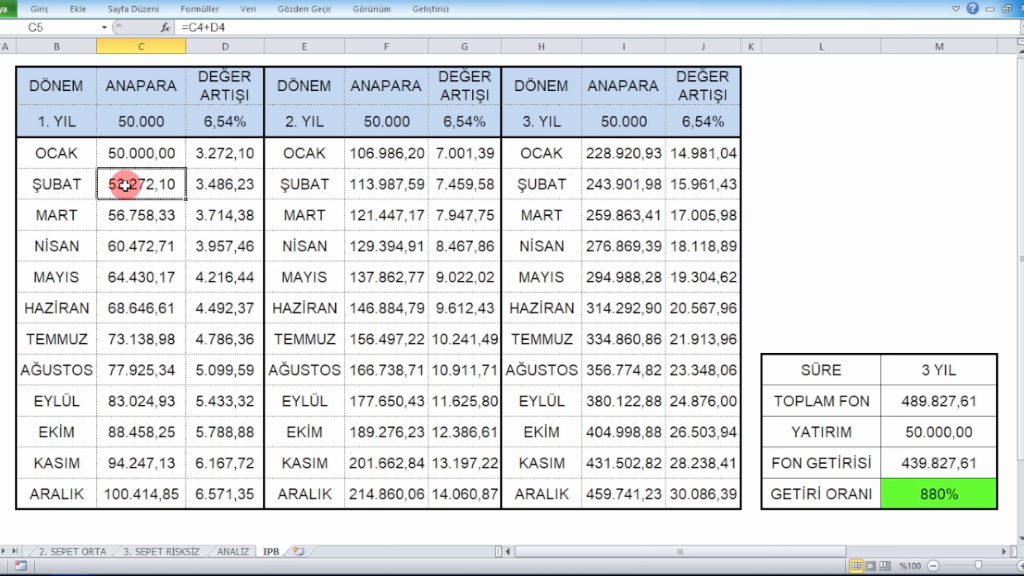
{"action": "left_click", "coordinate": [218, 182]}
{"action": "left_click_drag", "start_coordinate": [138, 184], "coordinate": [194, 184]}
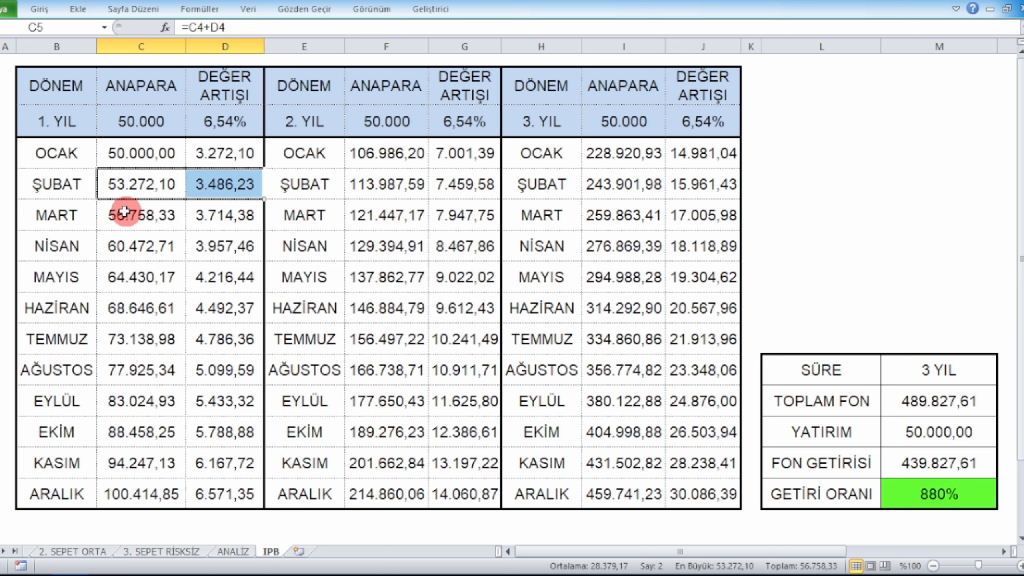
{"action": "left_click_drag", "start_coordinate": [124, 213], "coordinate": [206, 201]}
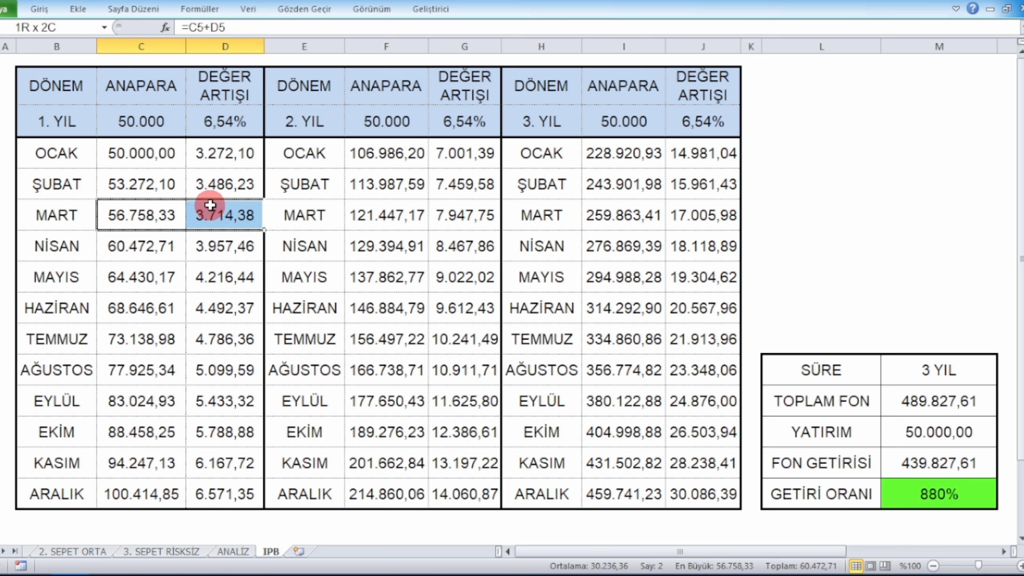
{"action": "left_click", "coordinate": [139, 248]}
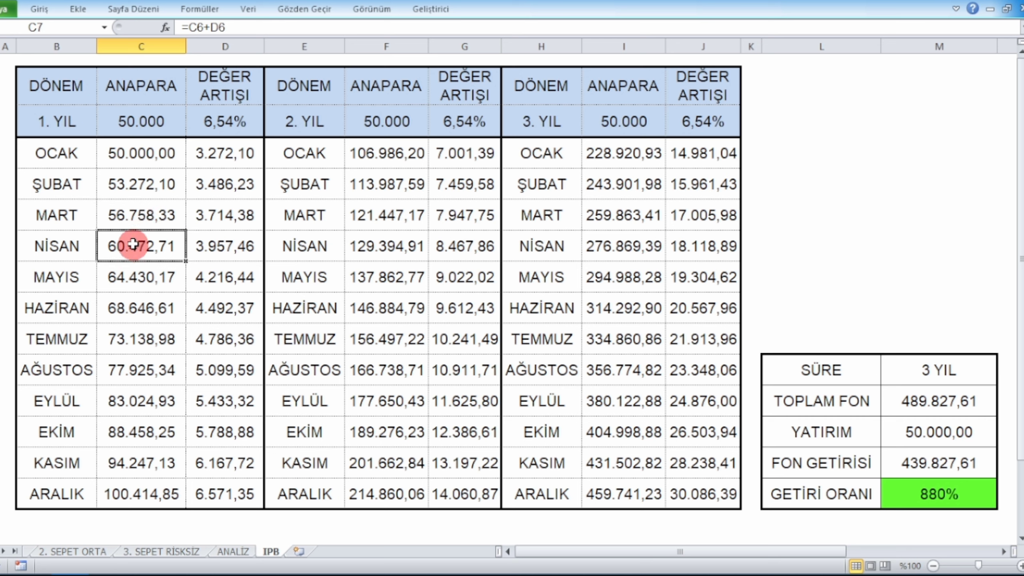
{"action": "left_click", "coordinate": [213, 244]}
{"action": "left_click_drag", "start_coordinate": [159, 249], "coordinate": [199, 247]}
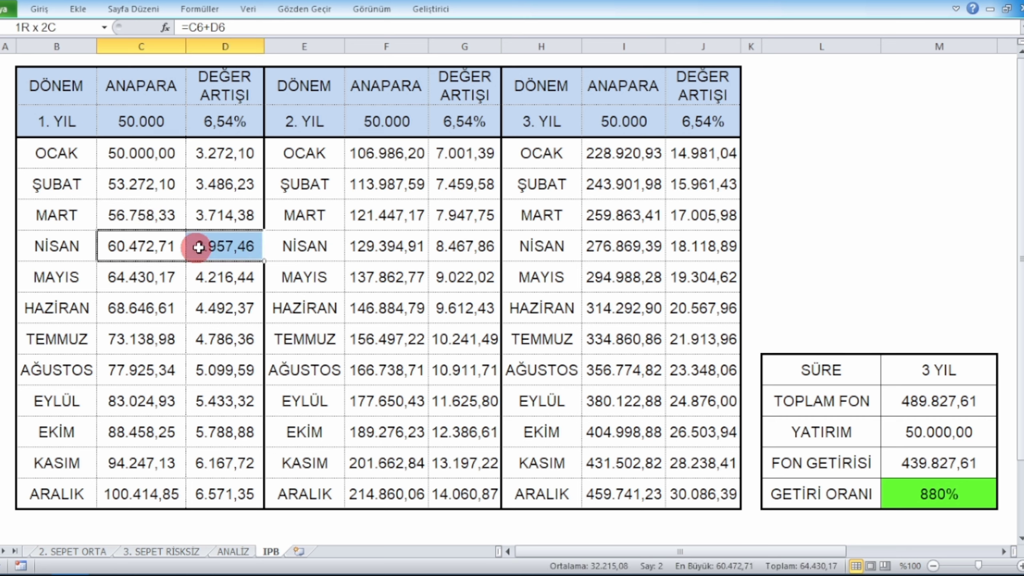
{"action": "left_click", "coordinate": [141, 276]}
{"action": "left_click", "coordinate": [220, 270]}
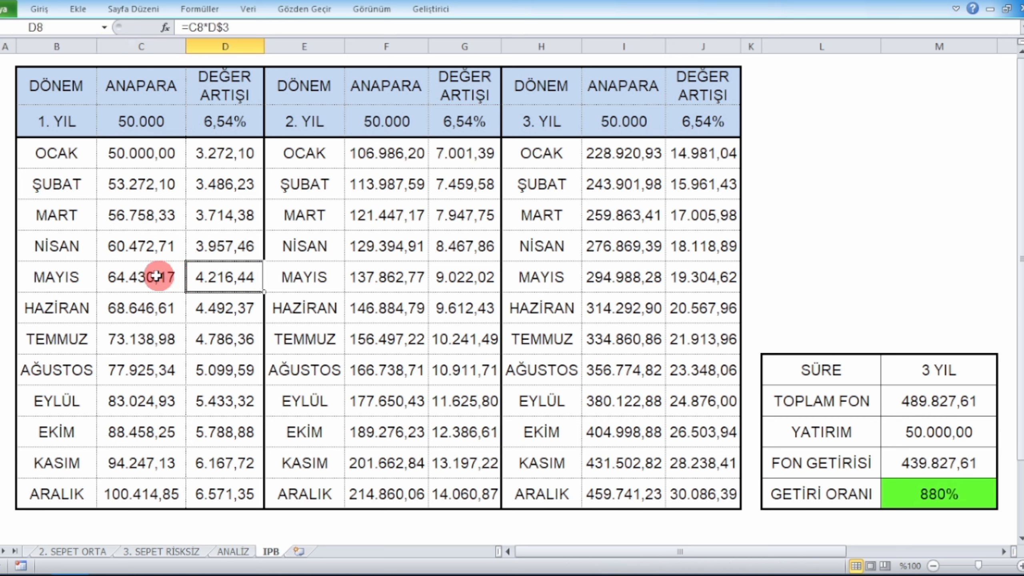
{"action": "left_click_drag", "start_coordinate": [158, 274], "coordinate": [200, 279]}
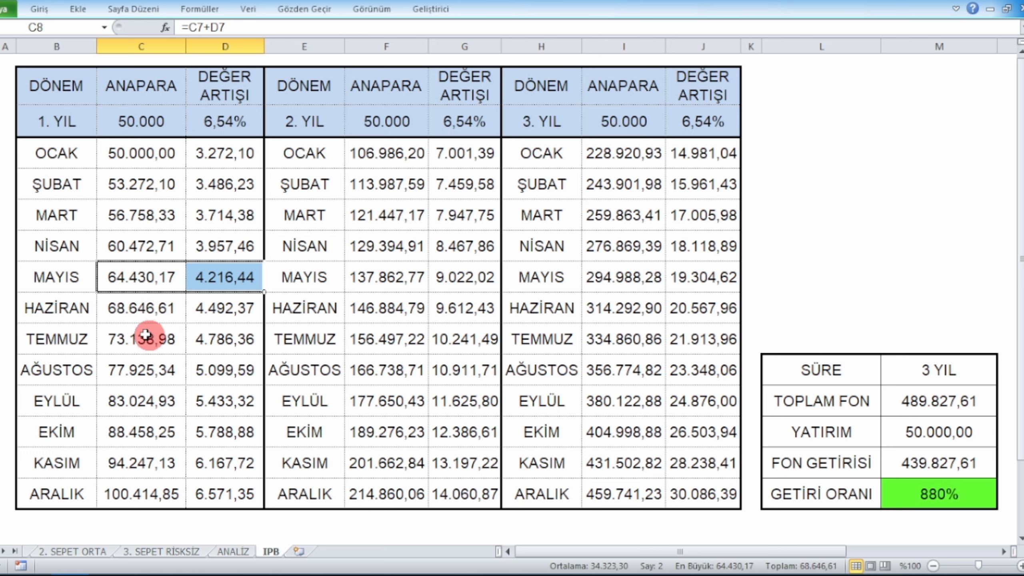
- Review the first-year principal formulas month by month from HAZİRAN to ARALIK, including HAZİRAN's value growth
{"action": "left_click", "coordinate": [142, 314]}
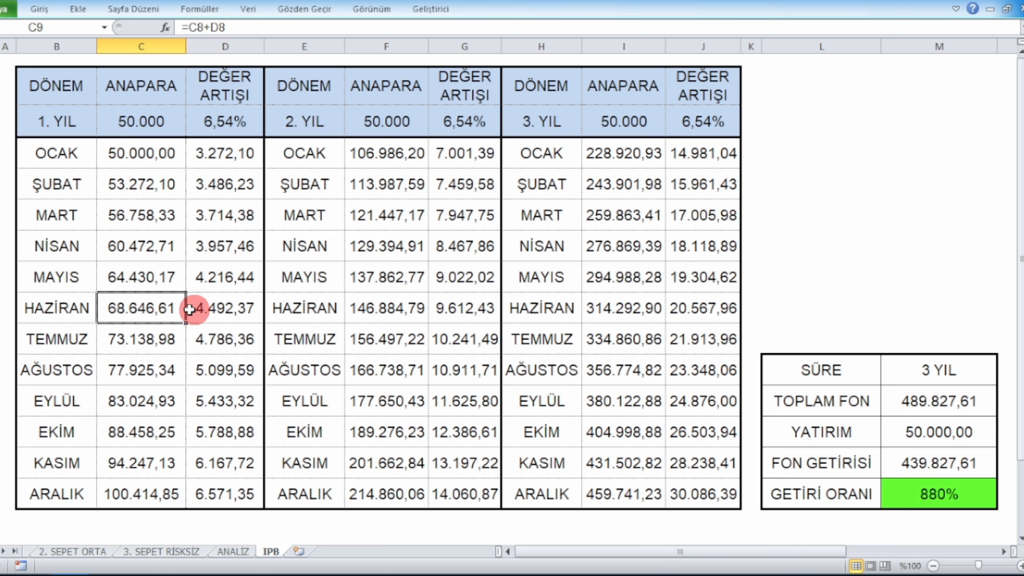
{"action": "left_click", "coordinate": [222, 309]}
{"action": "left_click", "coordinate": [153, 308]}
{"action": "left_click", "coordinate": [142, 337]}
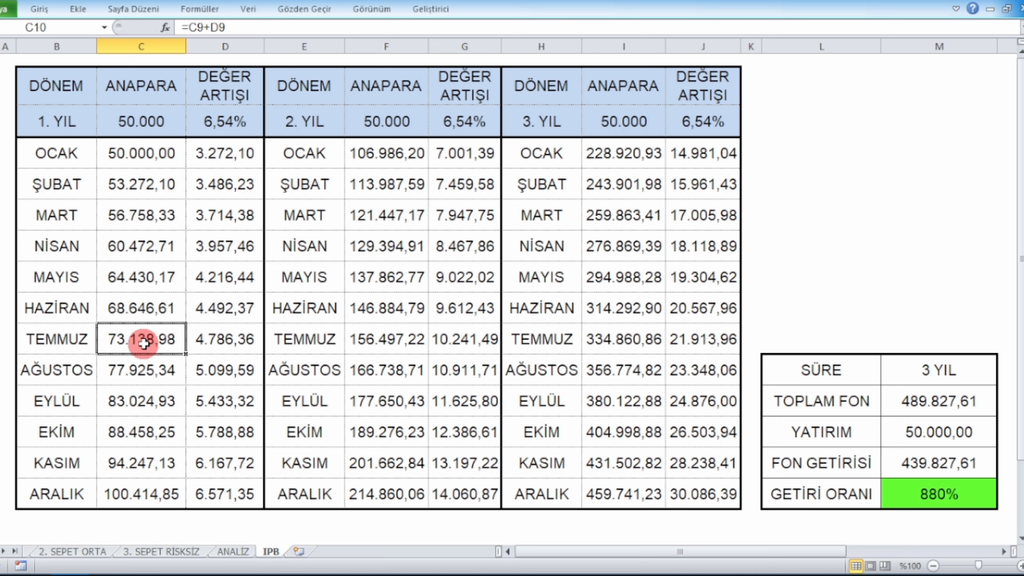
{"action": "left_click", "coordinate": [142, 367]}
{"action": "left_click", "coordinate": [143, 399]}
{"action": "left_click", "coordinate": [144, 428]}
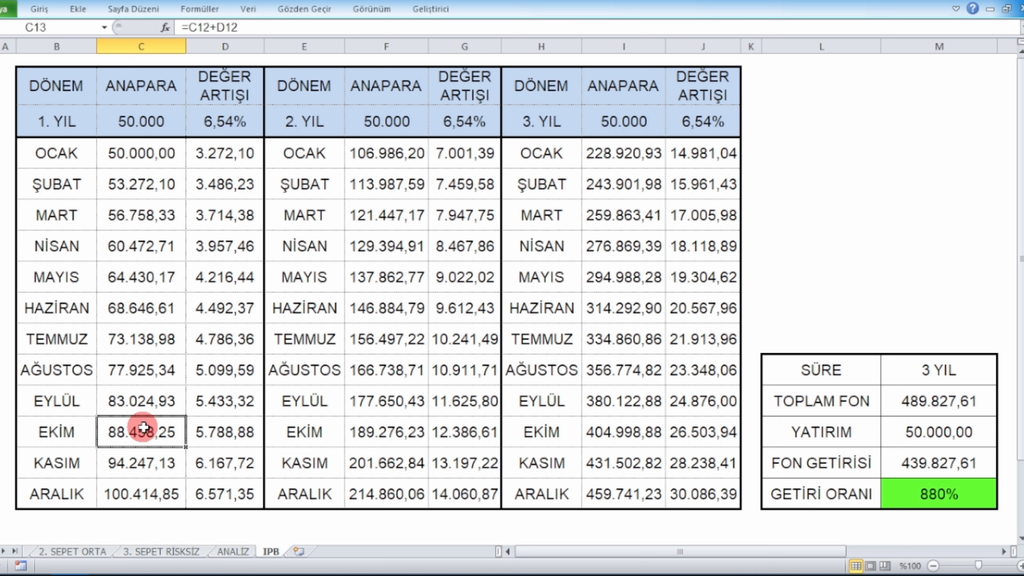
{"action": "left_click", "coordinate": [146, 460]}
{"action": "left_click", "coordinate": [148, 490]}
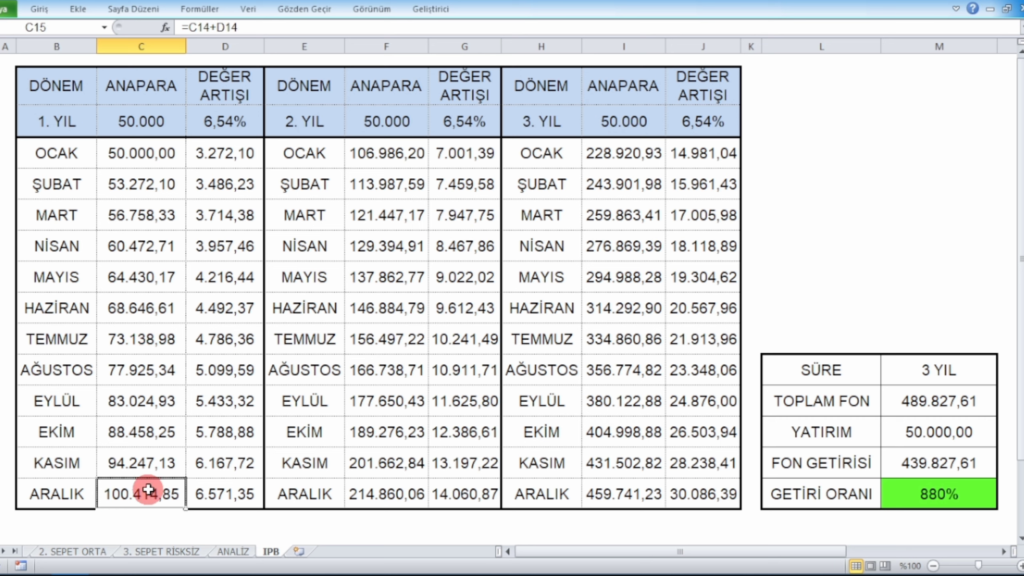
- Check the first-year ARALIK principal and value growth against the KASIM row, and view the sum of C15 and D15
{"action": "left_click", "coordinate": [150, 464]}
{"action": "left_click", "coordinate": [177, 490]}
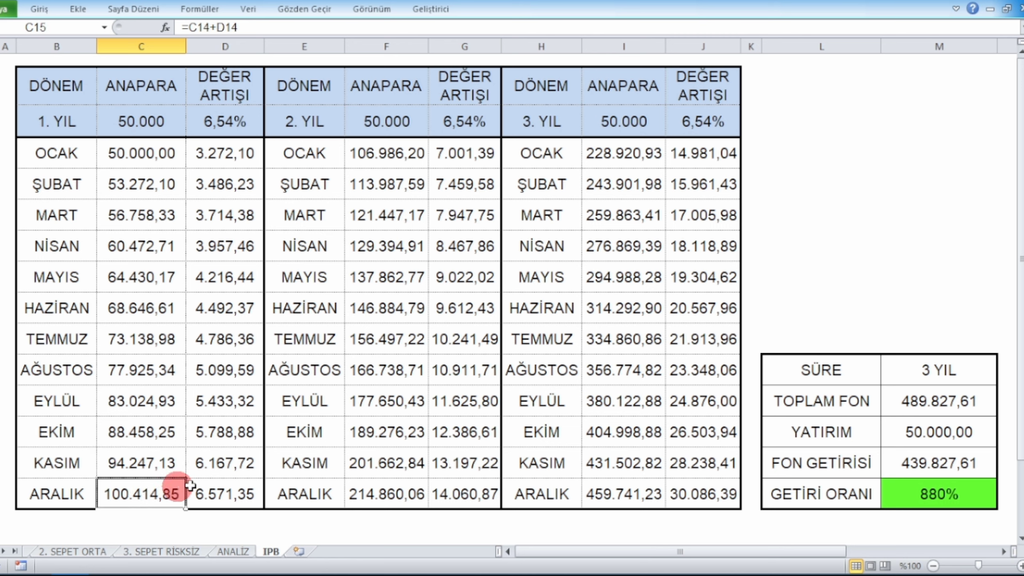
{"action": "left_click", "coordinate": [220, 494]}
{"action": "left_click_drag", "start_coordinate": [167, 488], "coordinate": [211, 490]}
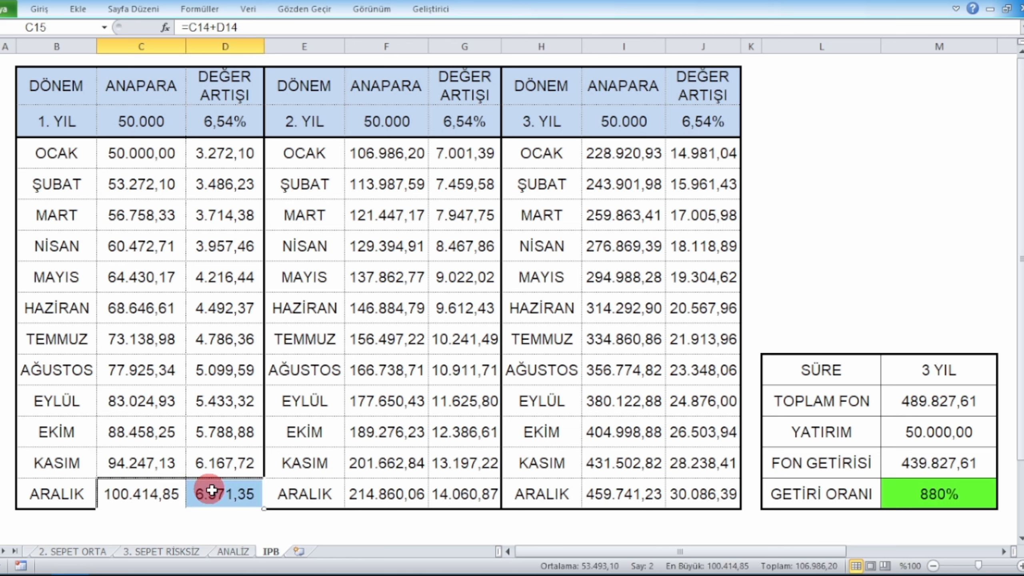
{"action": "left_click", "coordinate": [200, 470]}
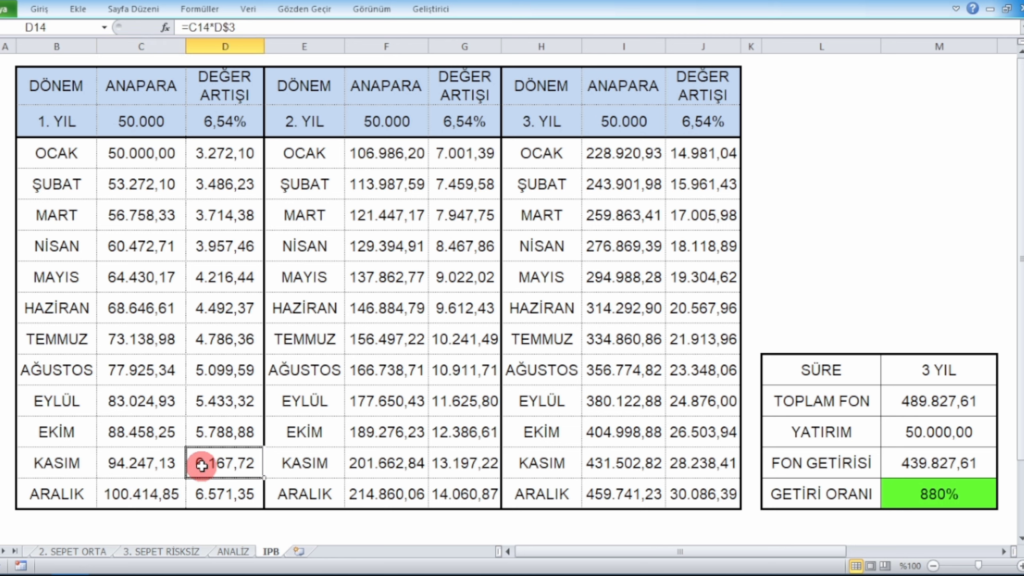
{"action": "left_click", "coordinate": [152, 493]}
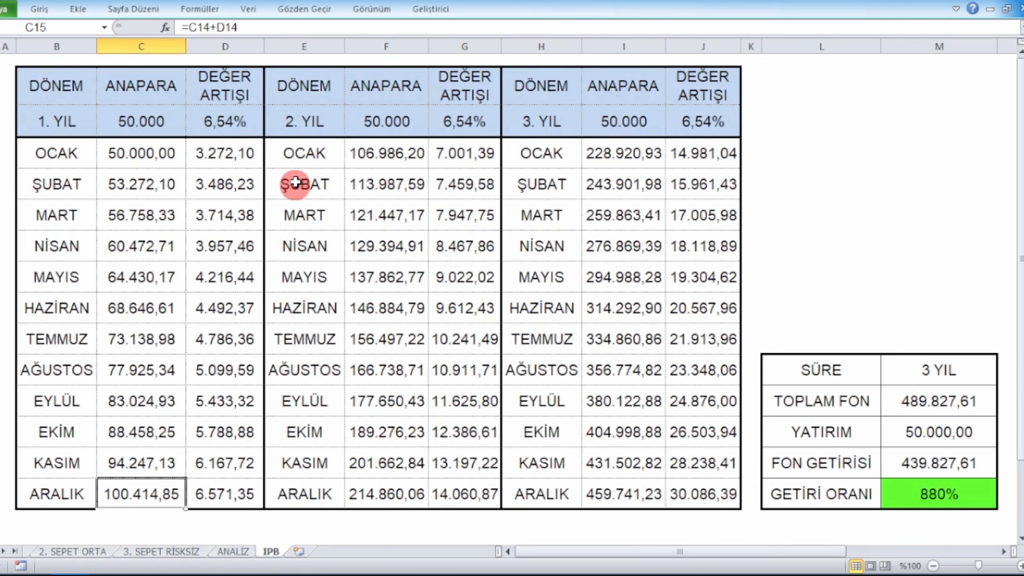
- Examine how the second-year OCAK principal in F4 carries over from year one, and sum it with its growth in G4
{"action": "left_click", "coordinate": [298, 154]}
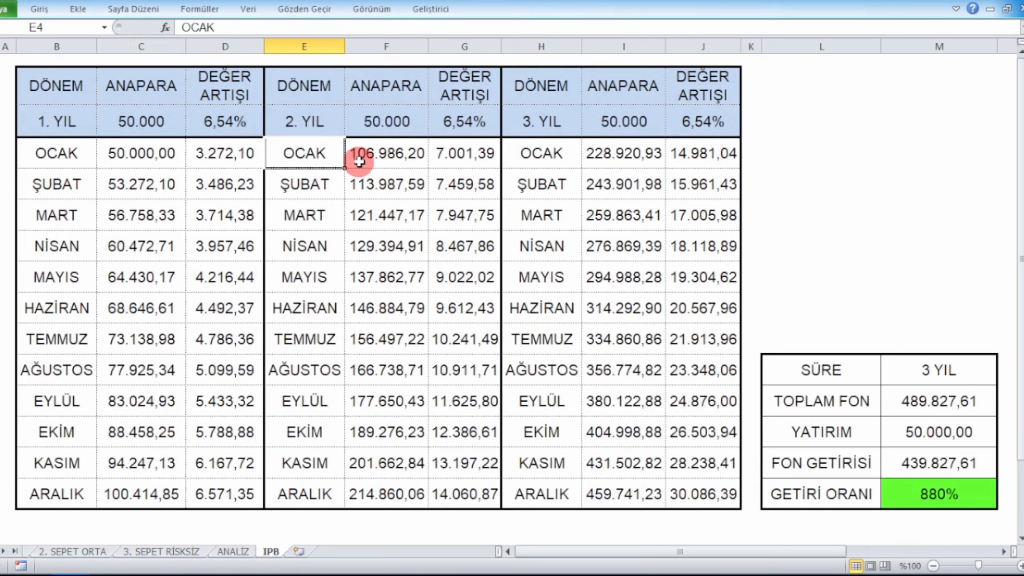
{"action": "left_click", "coordinate": [383, 150]}
{"action": "left_click", "coordinate": [308, 156]}
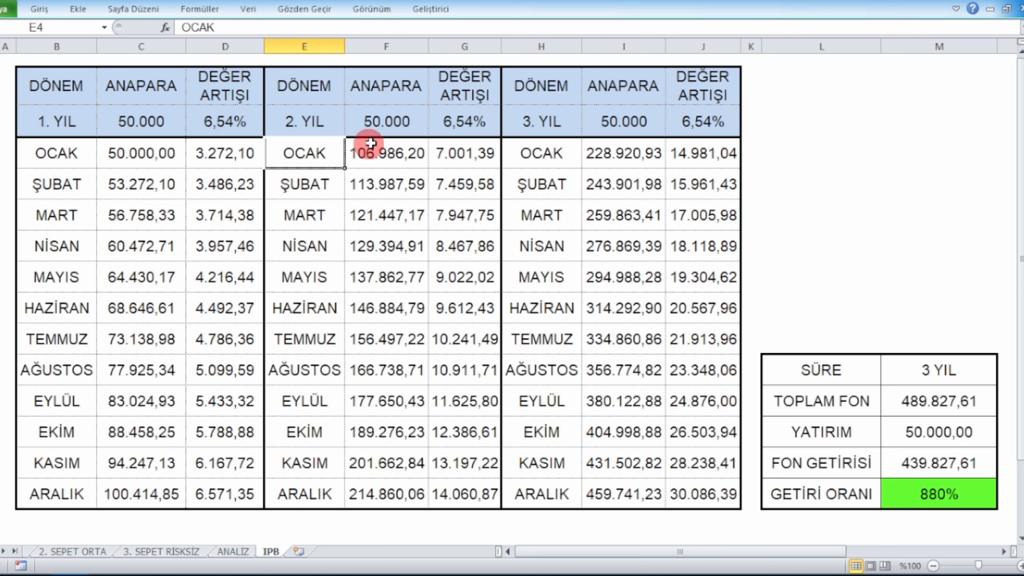
{"action": "left_click", "coordinate": [373, 145]}
{"action": "left_click", "coordinate": [486, 125]}
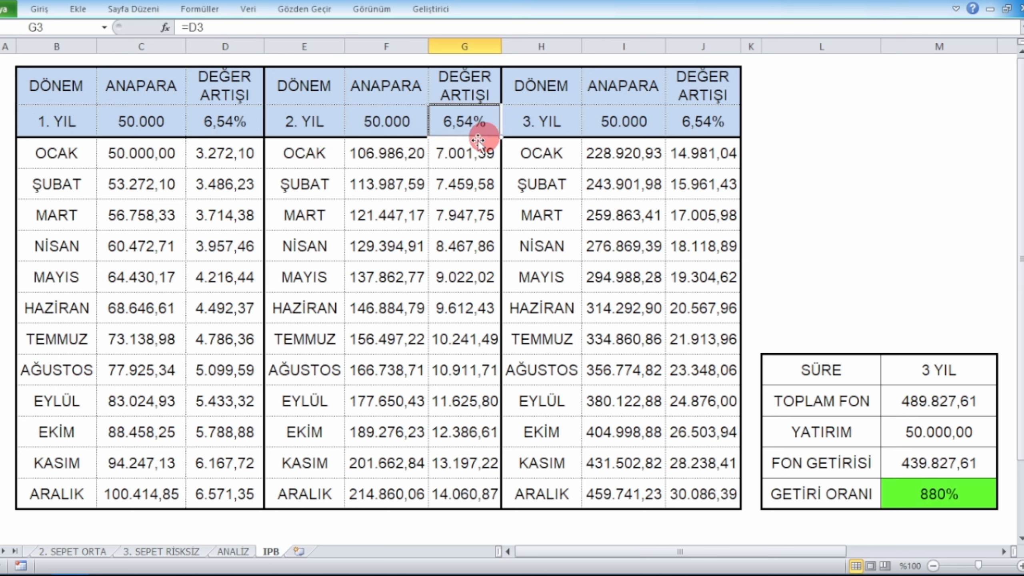
{"action": "left_click", "coordinate": [388, 155]}
{"action": "left_click", "coordinate": [453, 159]}
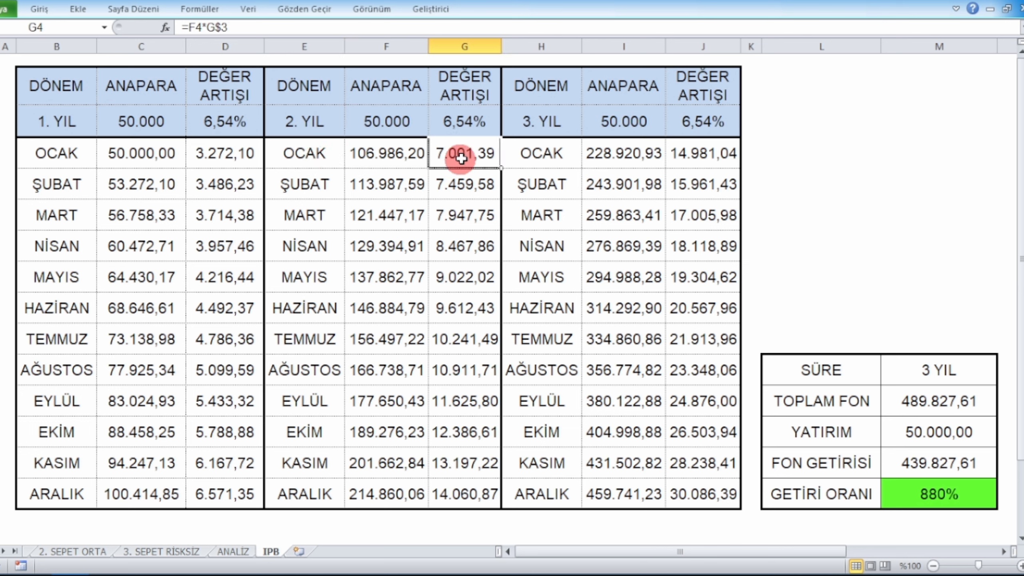
{"action": "left_click_drag", "start_coordinate": [388, 155], "coordinate": [451, 159]}
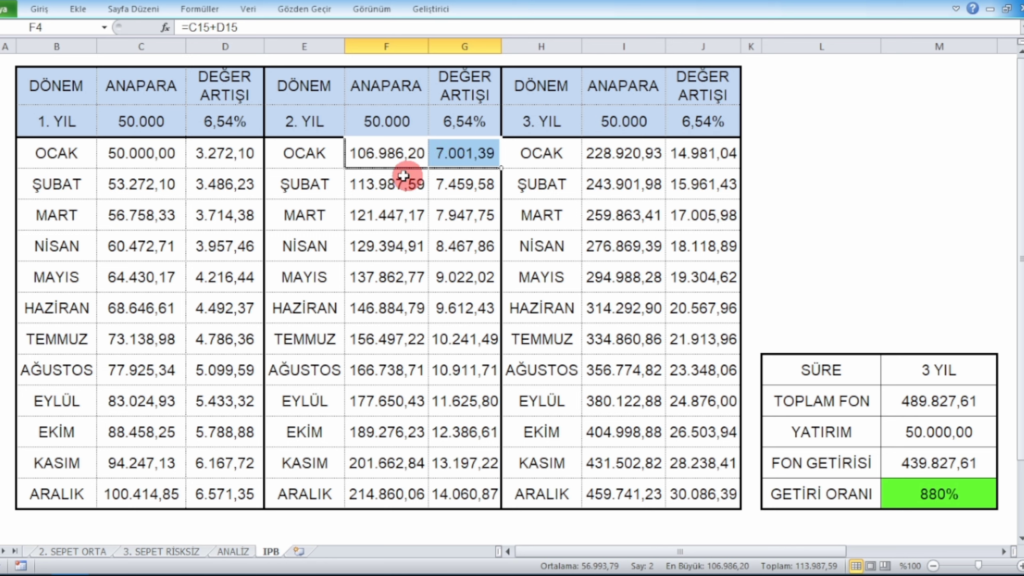
- Compare the second-year ŞUBAT principal formula in F5 with the OCAK principal and value growth in F4 and G4
{"action": "left_click", "coordinate": [384, 185]}
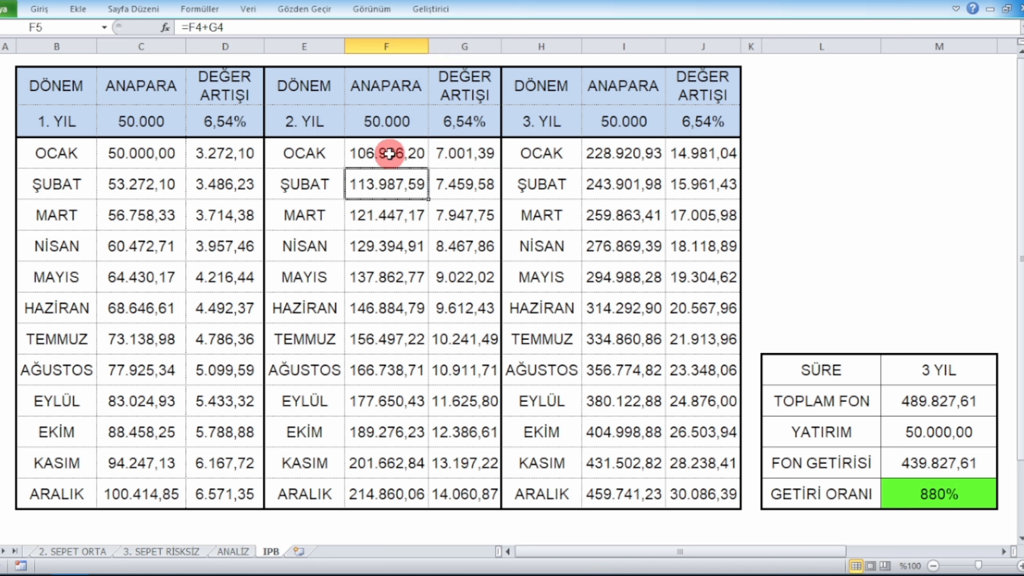
{"action": "left_click", "coordinate": [388, 152]}
{"action": "left_click", "coordinate": [455, 155]}
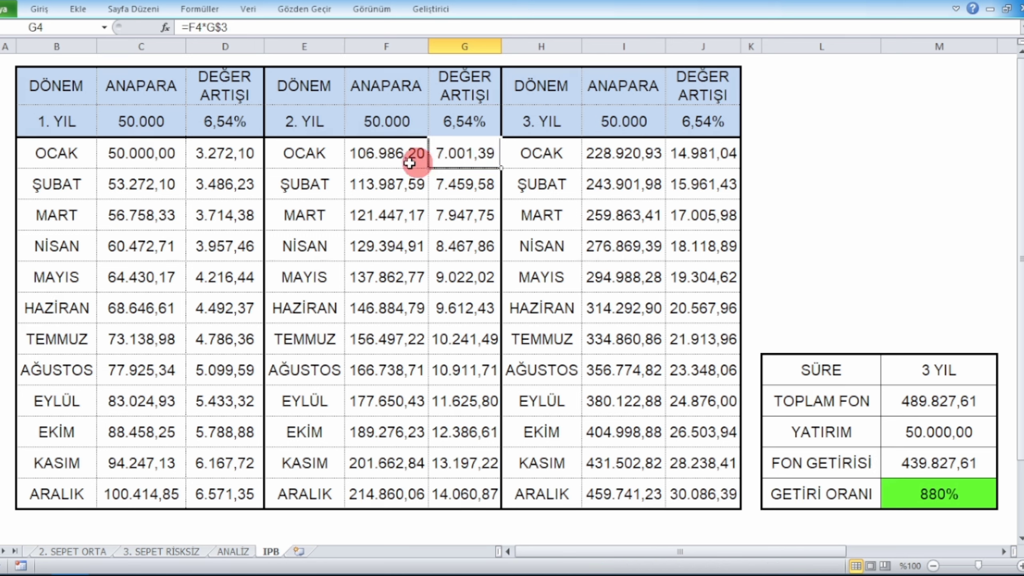
{"action": "left_click", "coordinate": [296, 159]}
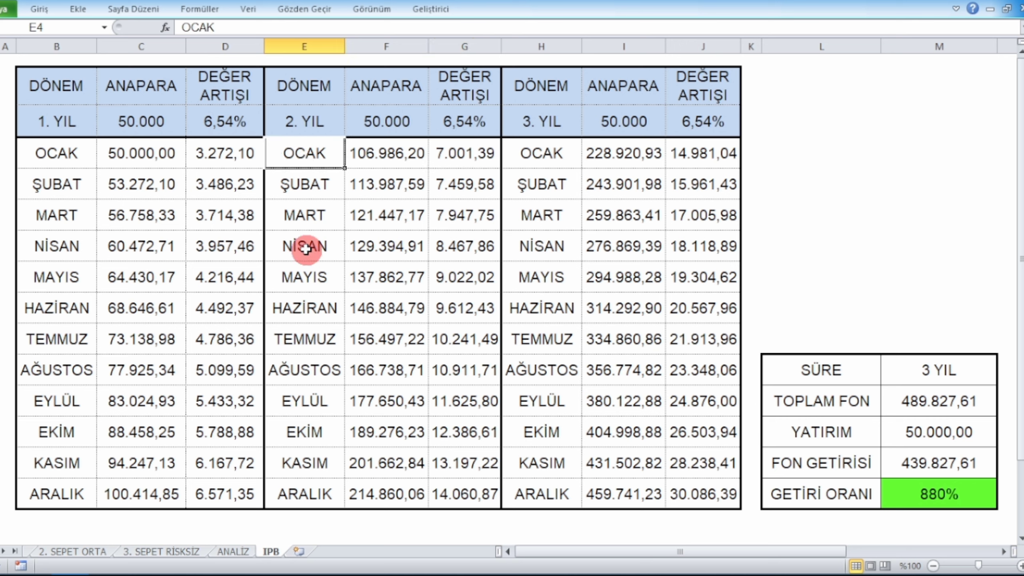
- Check the second-year growth rate in G3, and compare the ŞUBAT and MART rows' principal and value growth
{"action": "left_click", "coordinate": [454, 127]}
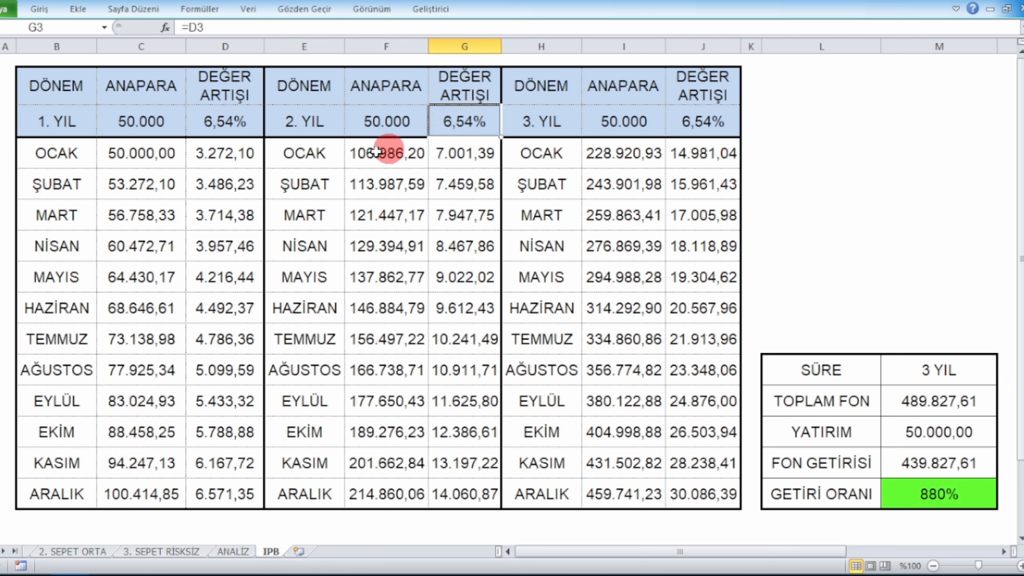
{"action": "left_click", "coordinate": [305, 185]}
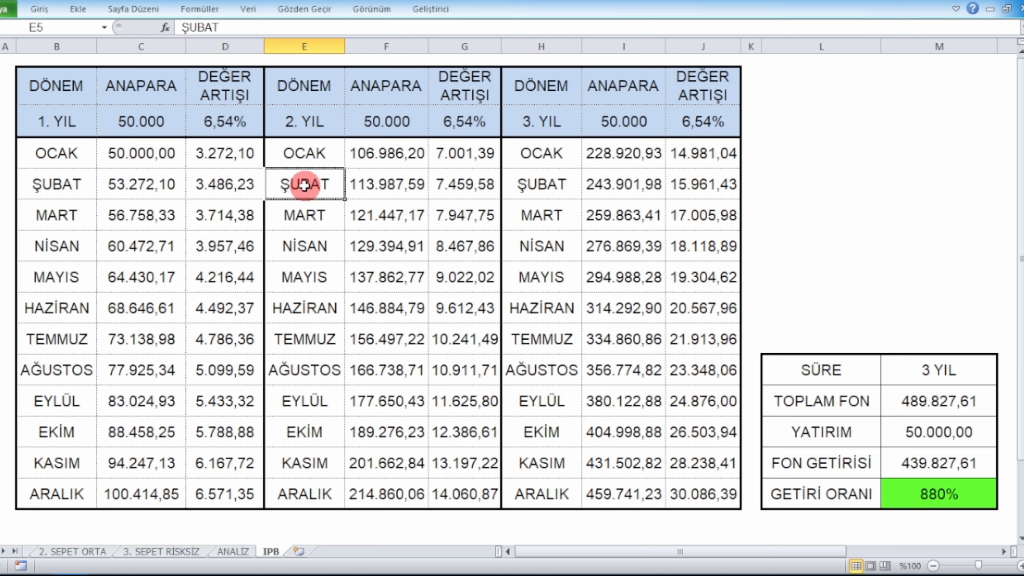
{"action": "left_click", "coordinate": [305, 213]}
{"action": "left_click_drag", "start_coordinate": [376, 186], "coordinate": [446, 217]}
{"action": "left_click", "coordinate": [413, 218]}
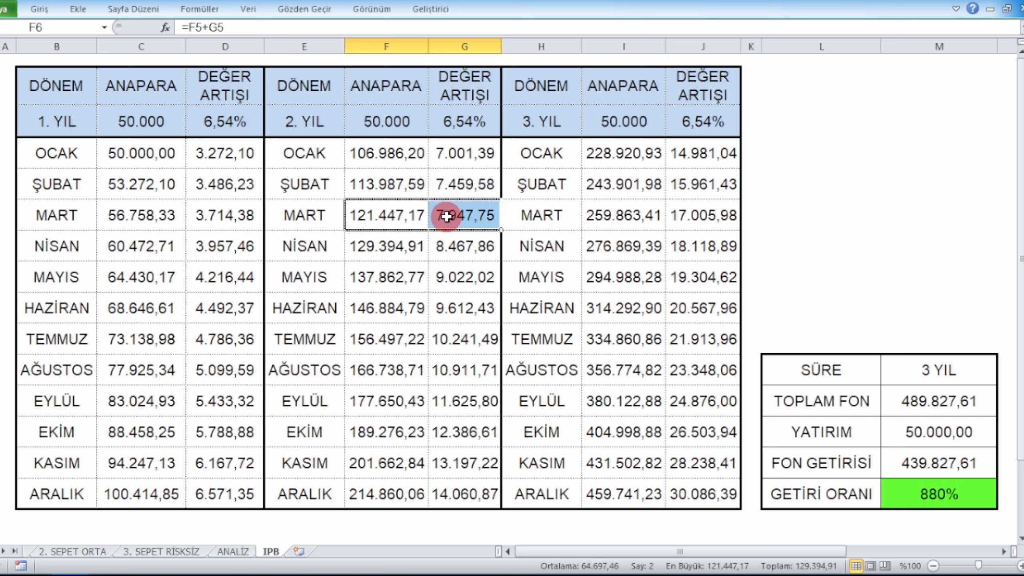
- Review the second-year principal formulas from NİSAN to HAZİRAN, summing each month's principal with its value growth
{"action": "left_click", "coordinate": [311, 247]}
{"action": "left_click", "coordinate": [361, 248]}
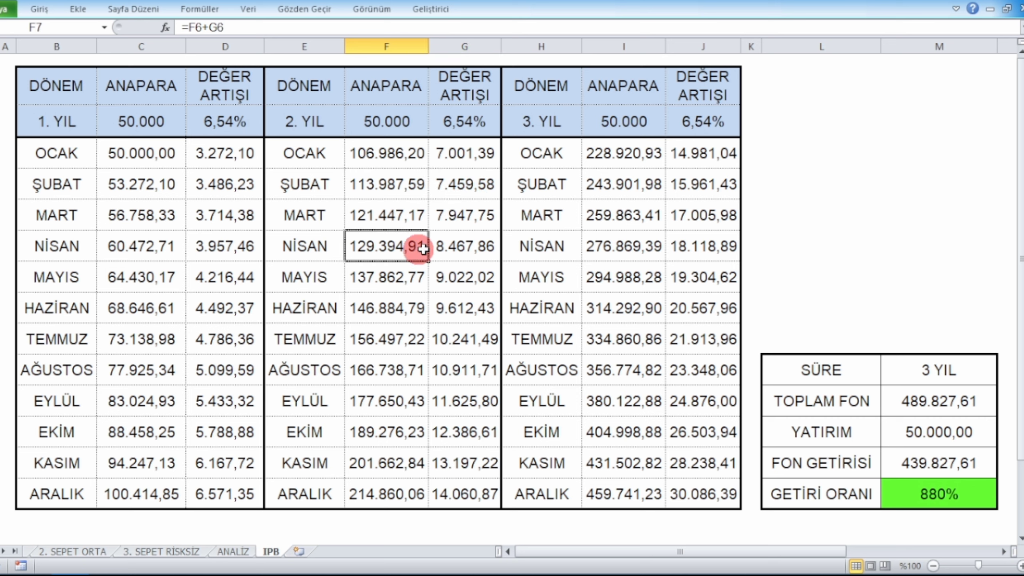
{"action": "left_click_drag", "start_coordinate": [422, 248], "coordinate": [463, 247]}
{"action": "left_click", "coordinate": [452, 252]}
{"action": "left_click", "coordinate": [375, 276]}
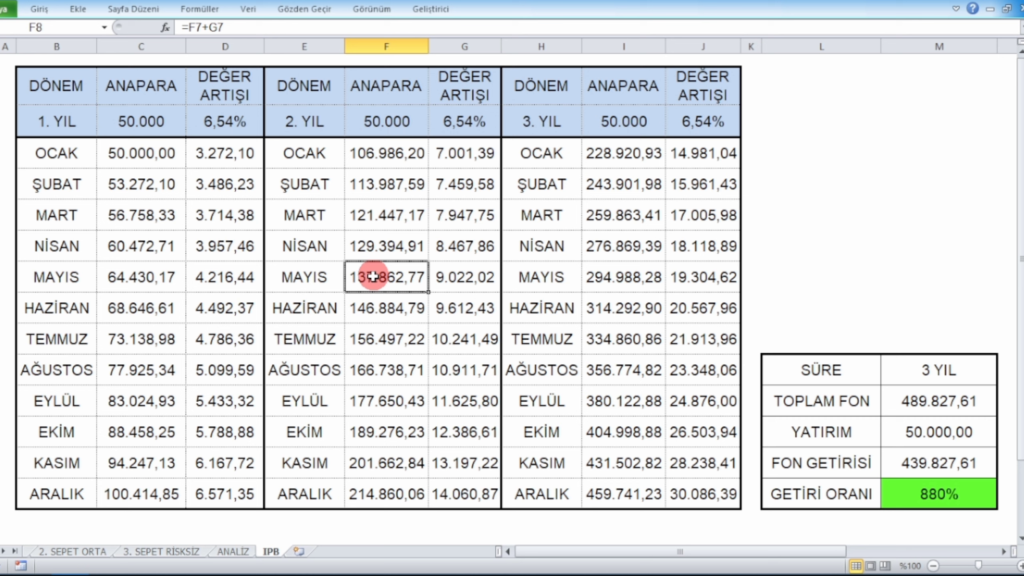
{"action": "left_click", "coordinate": [318, 277]}
{"action": "left_click_drag", "start_coordinate": [373, 277], "coordinate": [438, 271]}
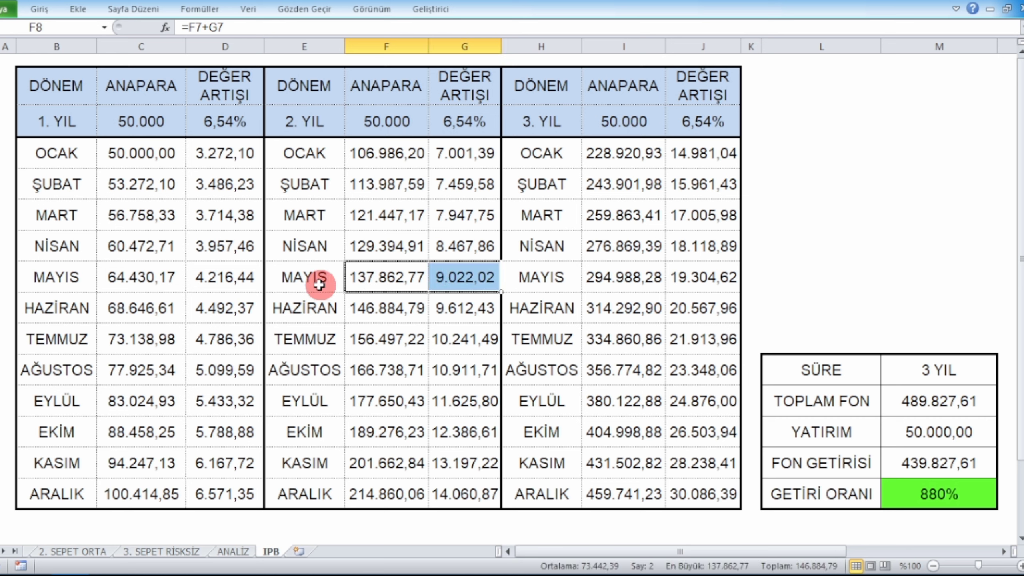
{"action": "left_click", "coordinate": [307, 278]}
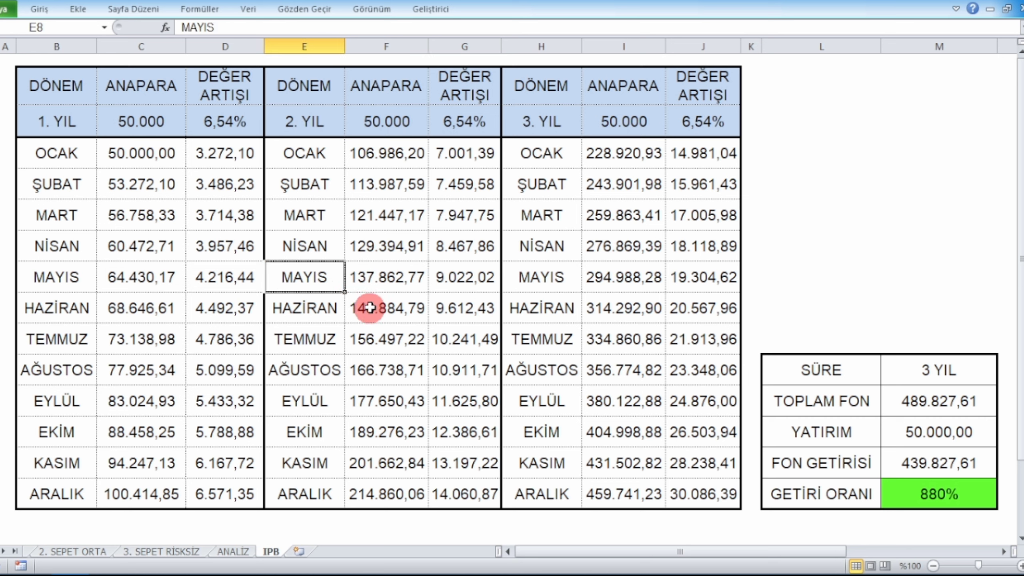
{"action": "left_click_drag", "start_coordinate": [369, 308], "coordinate": [440, 308]}
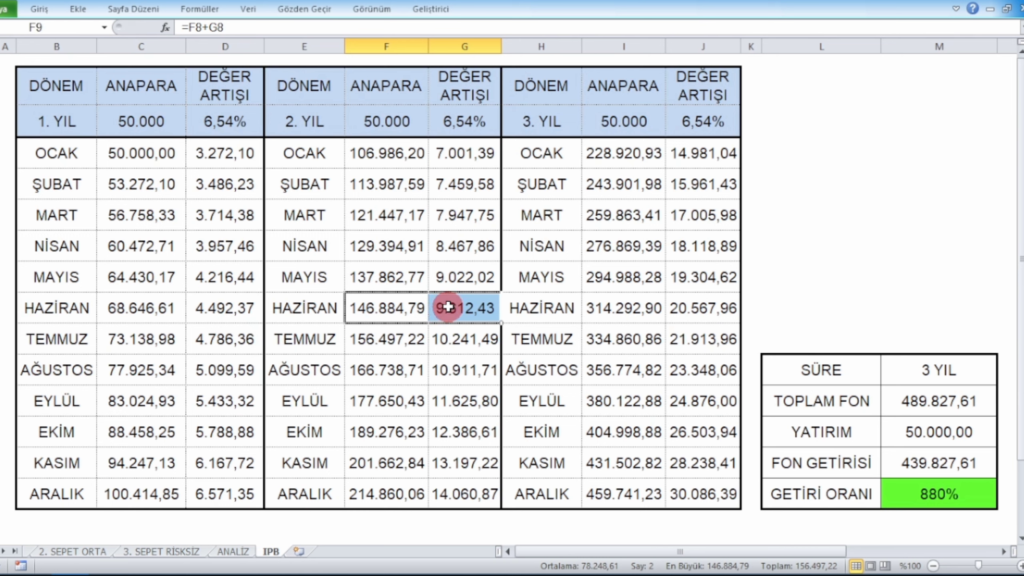
- Review the second-year principal formulas from AĞUSTOS to ARALIK, and inspect ARALIK's value growth formula in G15
{"action": "left_click", "coordinate": [381, 370]}
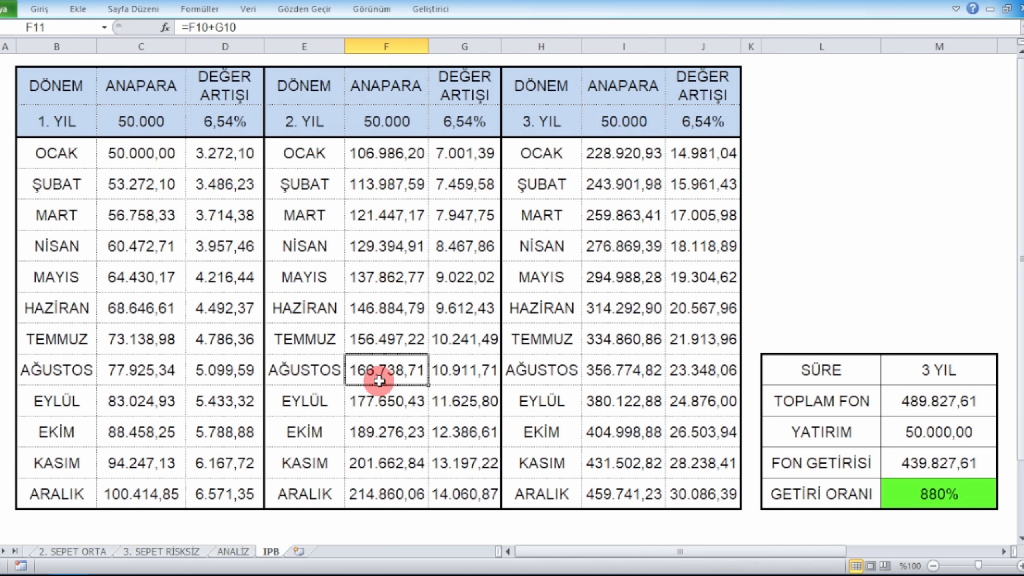
{"action": "left_click", "coordinate": [380, 402]}
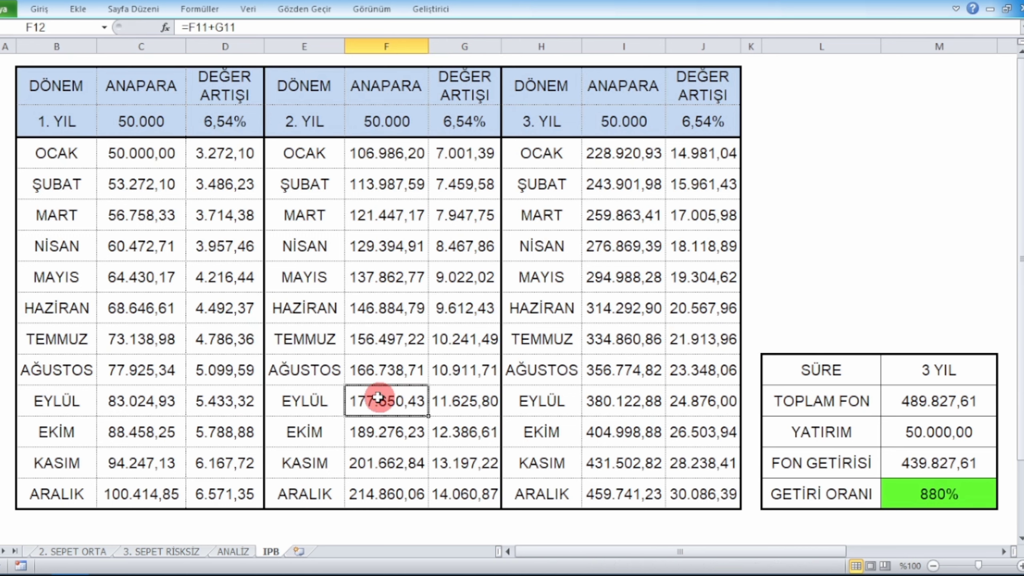
{"action": "left_click", "coordinate": [381, 434]}
{"action": "left_click", "coordinate": [388, 488]}
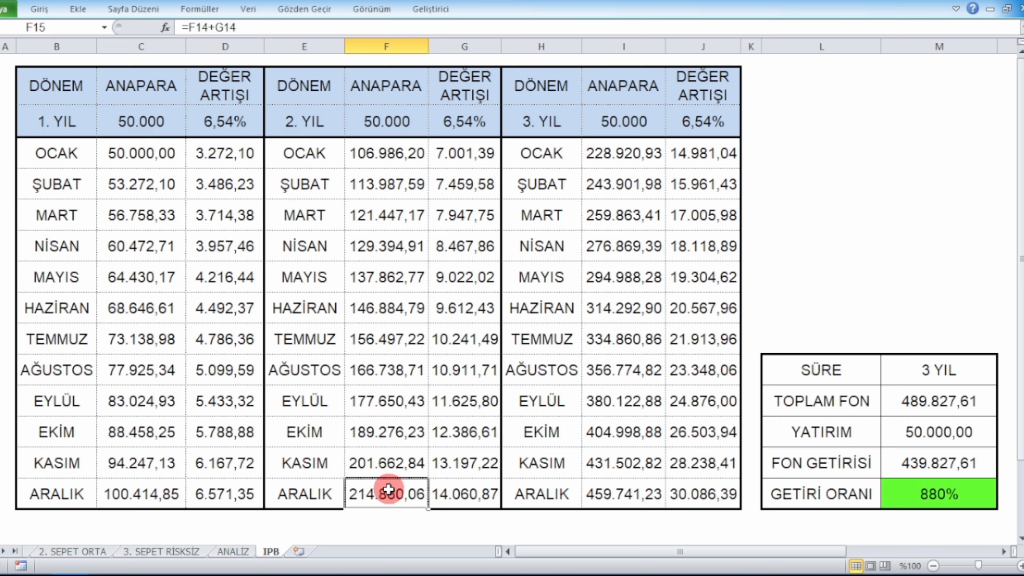
{"action": "left_click", "coordinate": [458, 497]}
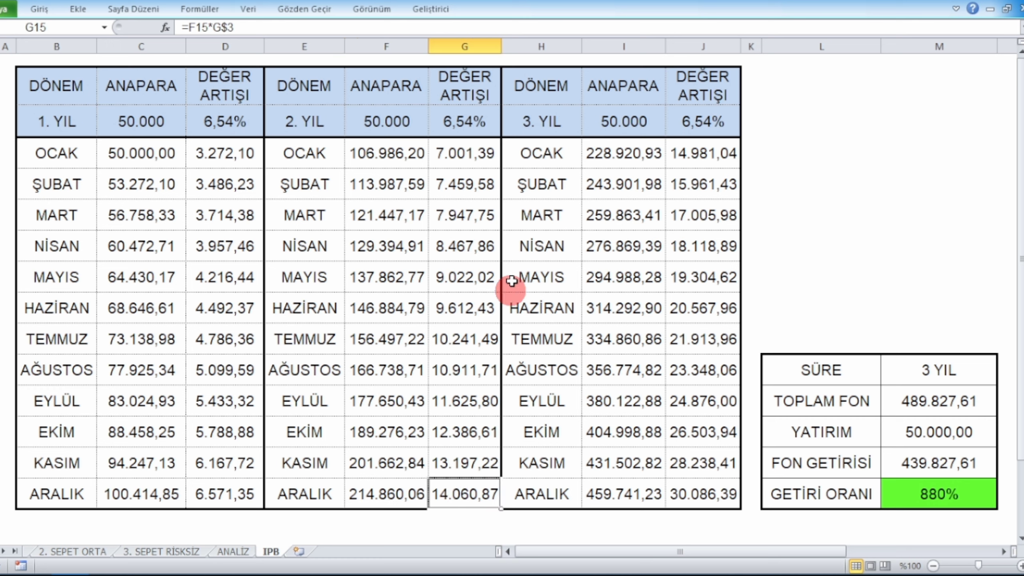
- Examine how the third-year OCAK principal in I4 carries over from the second-year ARALIK row
{"action": "left_click", "coordinate": [535, 124]}
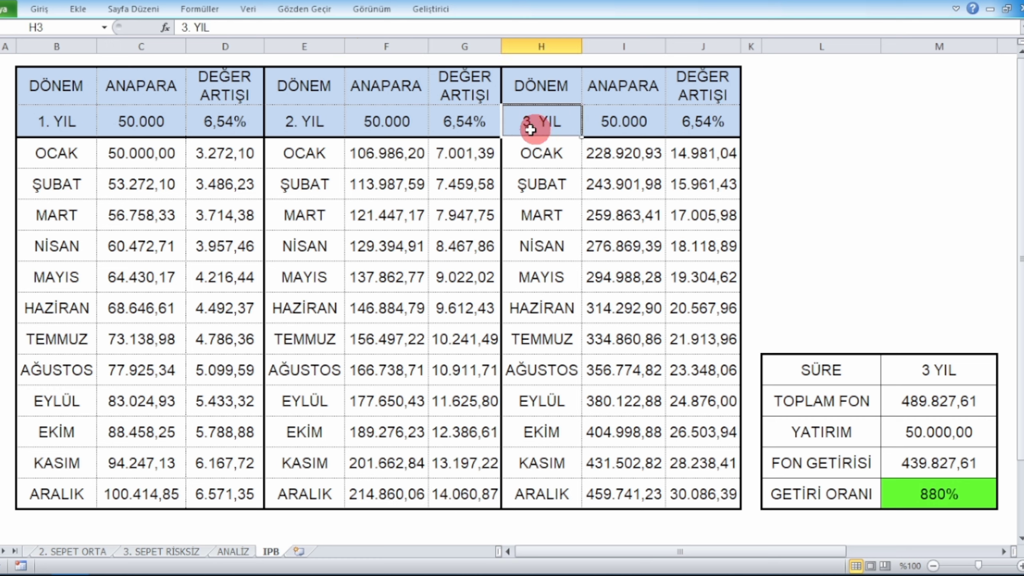
{"action": "left_click", "coordinate": [529, 153]}
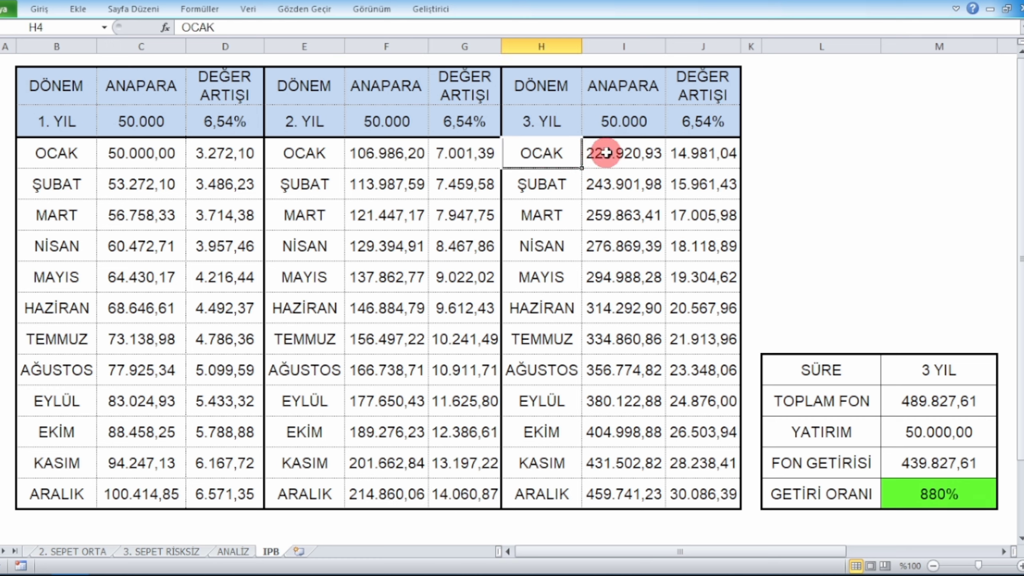
{"action": "left_click", "coordinate": [596, 153]}
{"action": "left_click", "coordinate": [542, 153]}
{"action": "left_click", "coordinate": [615, 154]}
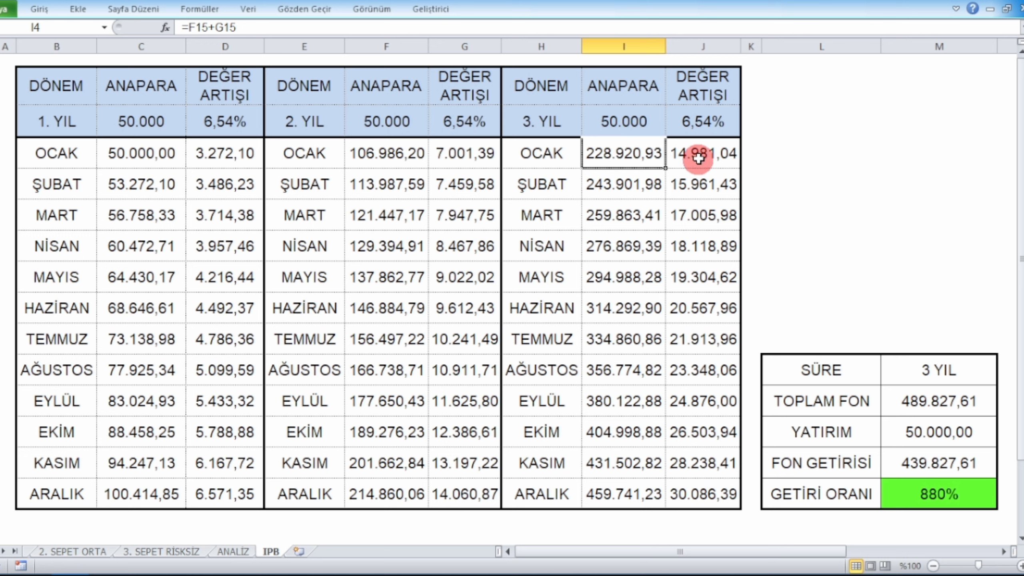
- Inspect the third-year ŞUBAT and MART principal and value growth formulas in columns I and J
{"action": "left_click", "coordinate": [605, 185]}
{"action": "left_click", "coordinate": [550, 184]}
{"action": "left_click", "coordinate": [611, 182]}
{"action": "left_click", "coordinate": [674, 187]}
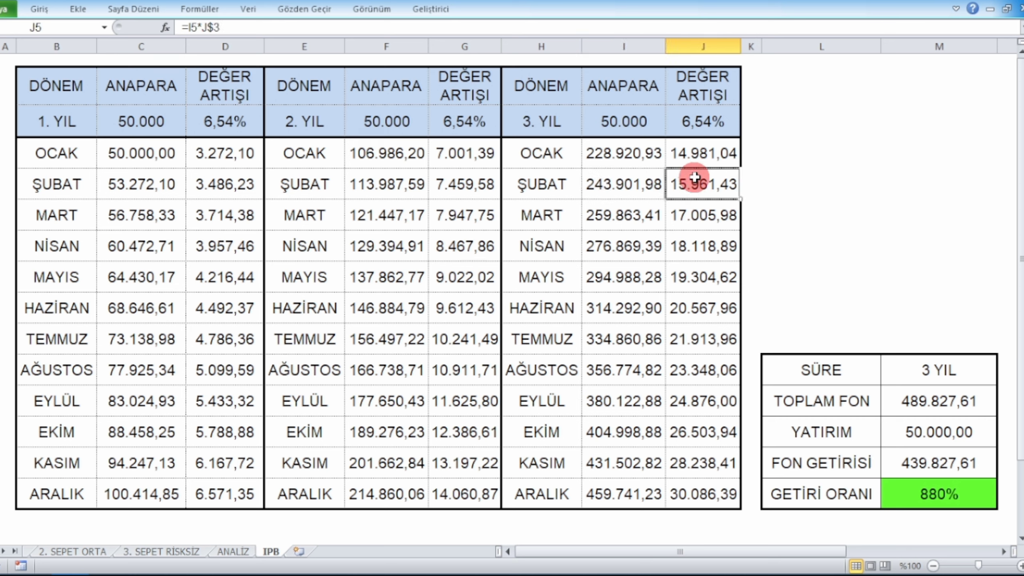
{"action": "left_click", "coordinate": [540, 213]}
{"action": "left_click", "coordinate": [641, 218]}
{"action": "left_click", "coordinate": [705, 214]}
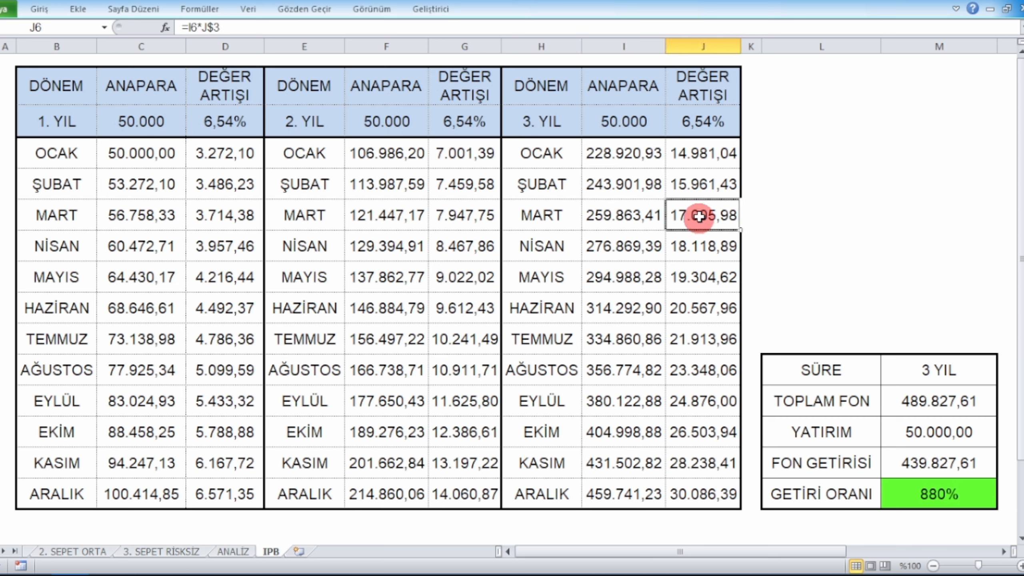
{"action": "left_click", "coordinate": [611, 225]}
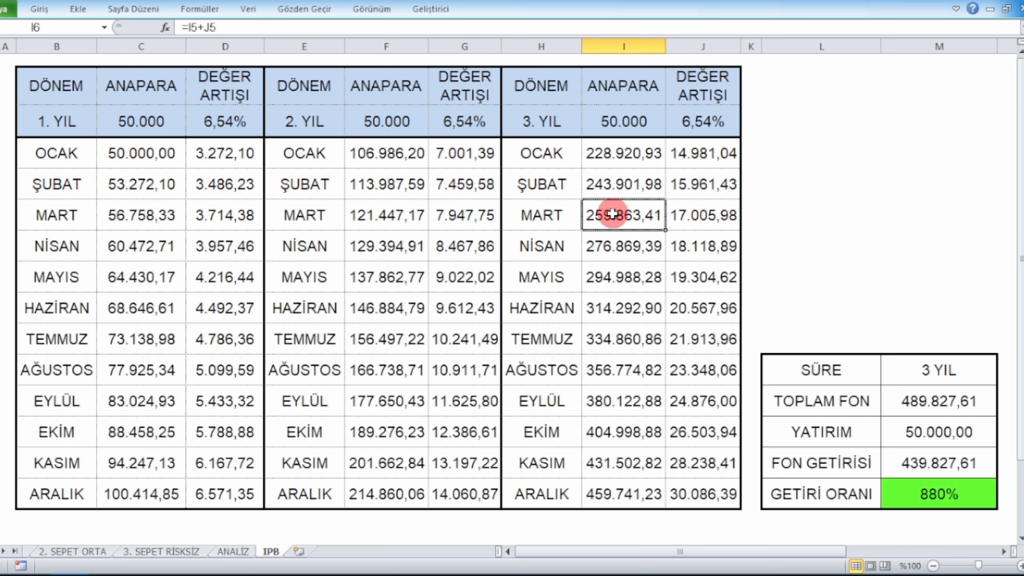
- Inspect the third-year principal and value growth formulas for NİSAN, MAYIS and HAZİRAN
{"action": "left_click", "coordinate": [607, 242]}
{"action": "left_click", "coordinate": [695, 242]}
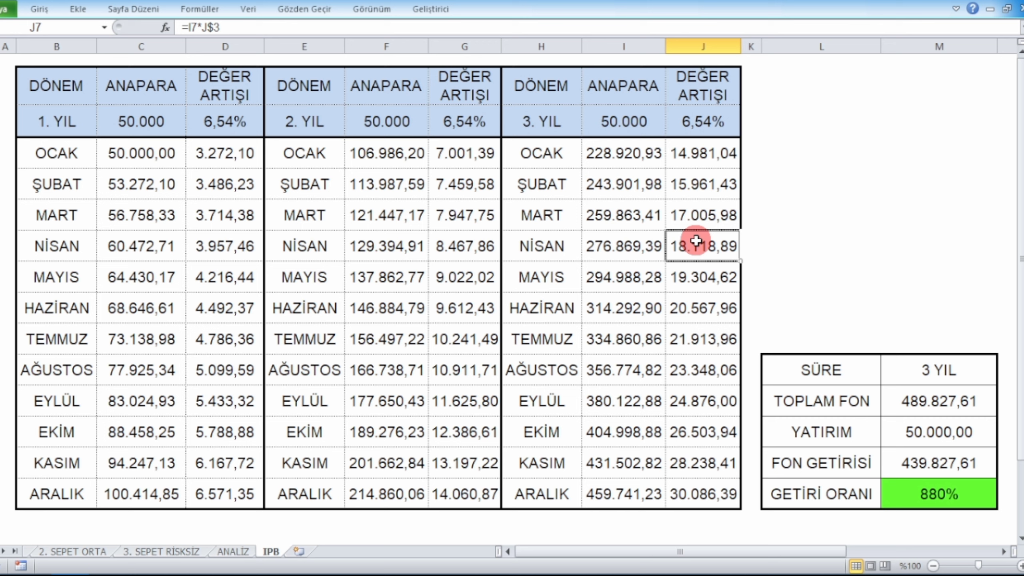
{"action": "left_click", "coordinate": [617, 267]}
{"action": "left_click", "coordinate": [629, 246]}
{"action": "left_click", "coordinate": [677, 240]}
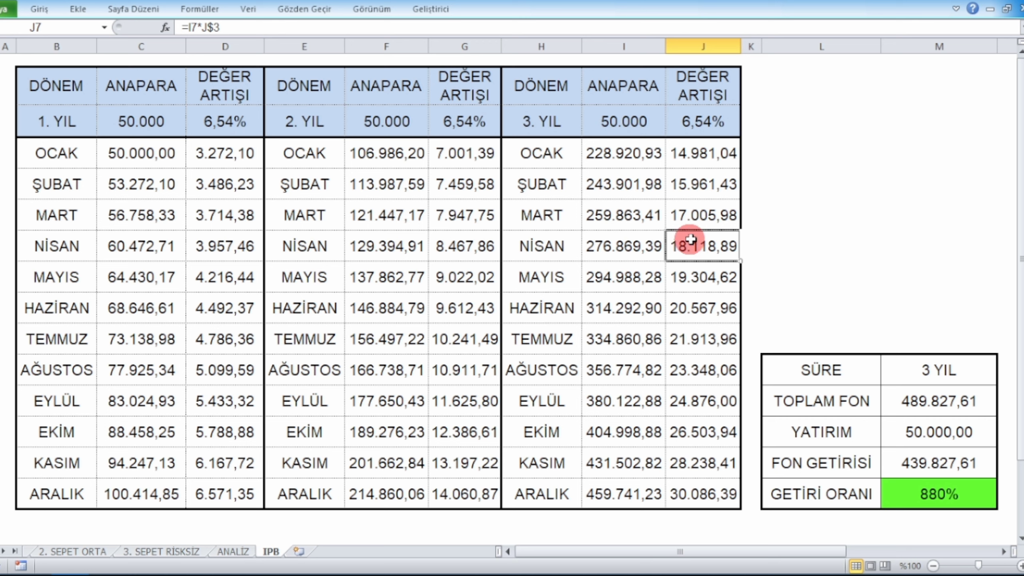
{"action": "left_click", "coordinate": [618, 269]}
{"action": "left_click", "coordinate": [690, 276]}
{"action": "left_click", "coordinate": [621, 306]}
{"action": "left_click", "coordinate": [690, 300]}
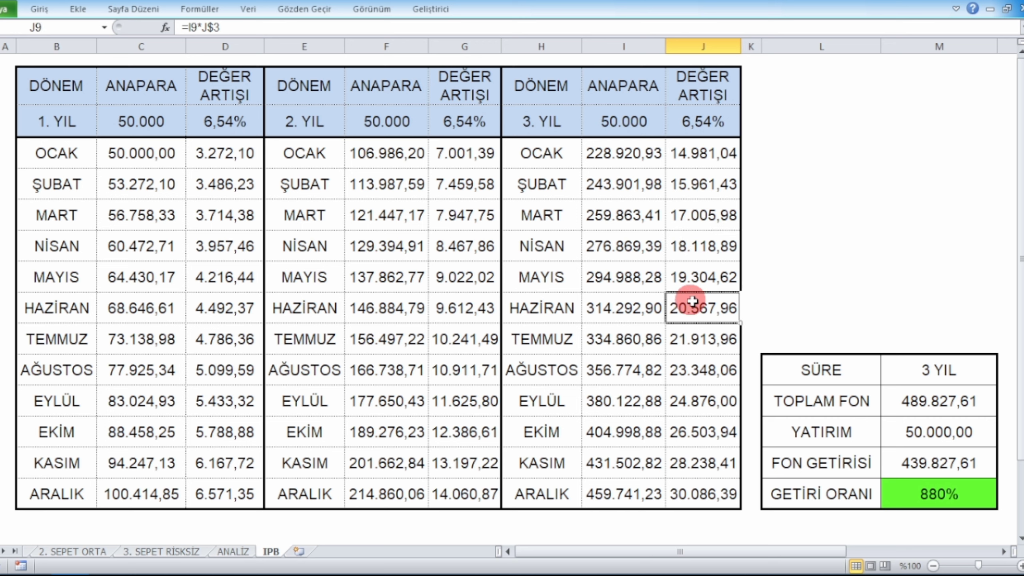
- Sum the third-year principal and value growth row by row from TEMMUZ to KASIM
{"action": "left_click_drag", "start_coordinate": [609, 339], "coordinate": [697, 339]}
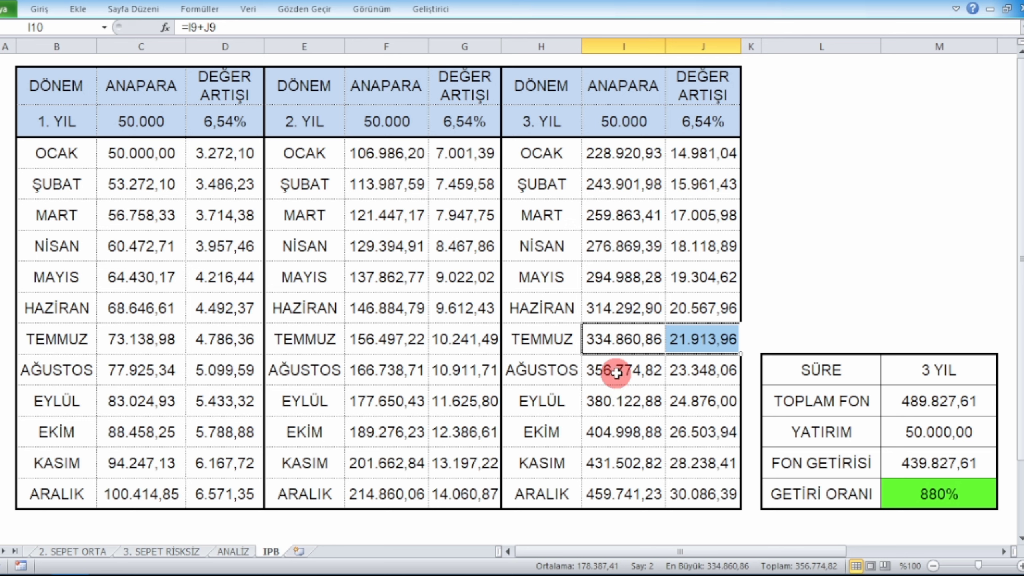
{"action": "left_click_drag", "start_coordinate": [613, 370], "coordinate": [685, 371]}
{"action": "left_click_drag", "start_coordinate": [616, 401], "coordinate": [677, 401]}
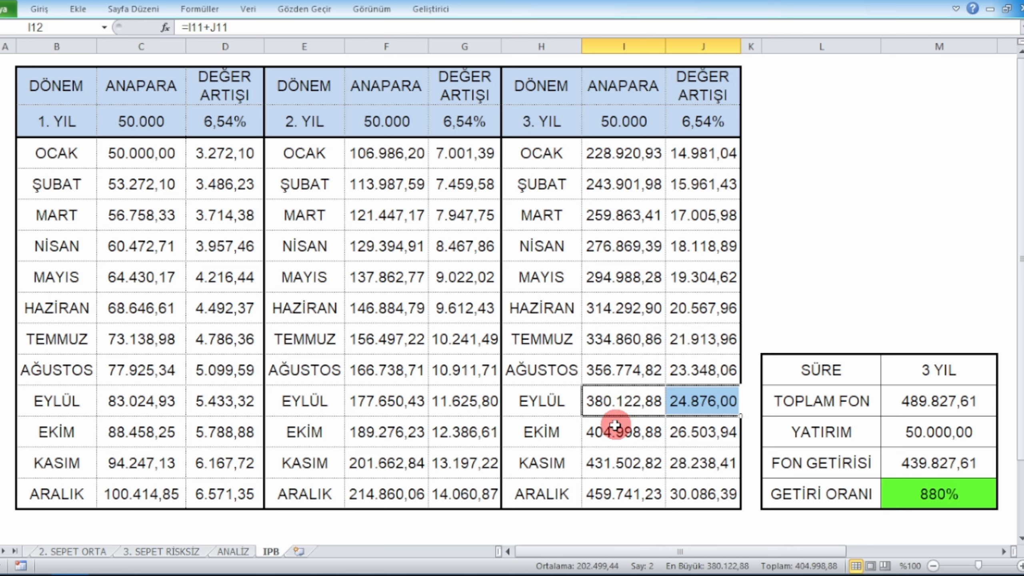
{"action": "left_click_drag", "start_coordinate": [617, 431], "coordinate": [677, 431]}
{"action": "left_click_drag", "start_coordinate": [617, 465], "coordinate": [689, 464]}
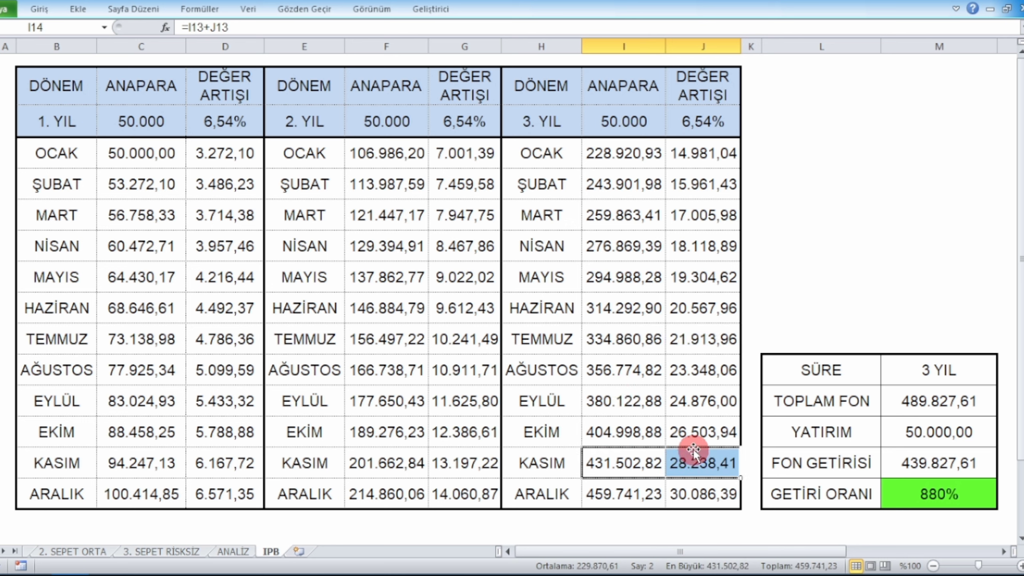
- Check the third-year ARALIK principal formula in I15, and view its sum with the value growth in J15
{"action": "left_click", "coordinate": [617, 401]}
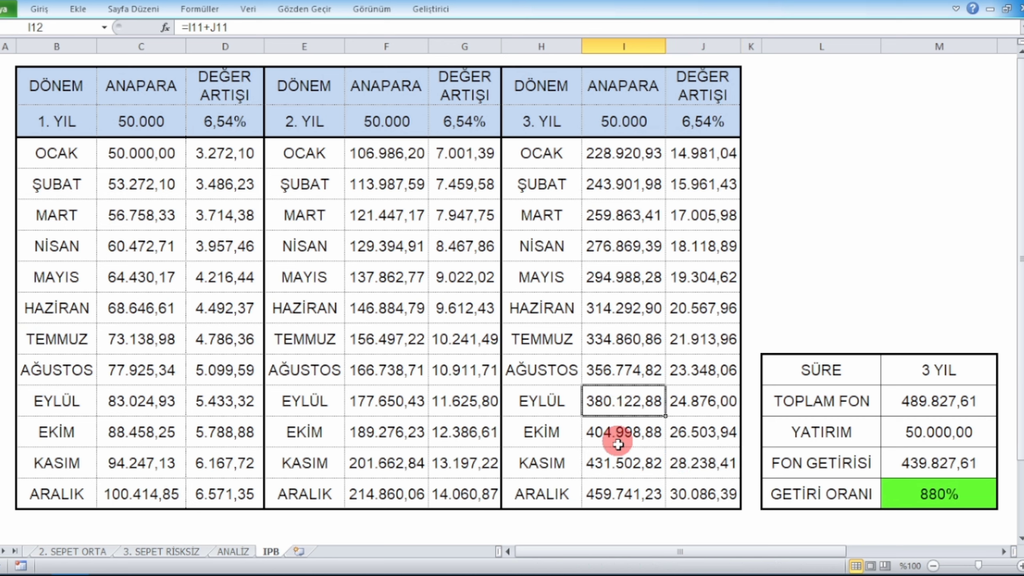
{"action": "left_click", "coordinate": [617, 492]}
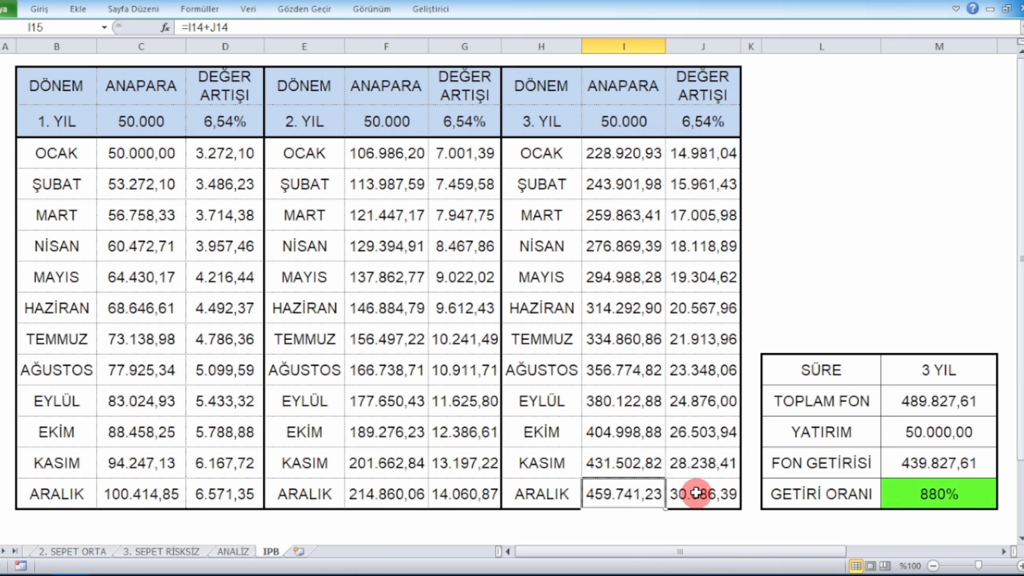
{"action": "left_click_drag", "start_coordinate": [622, 500], "coordinate": [676, 482]}
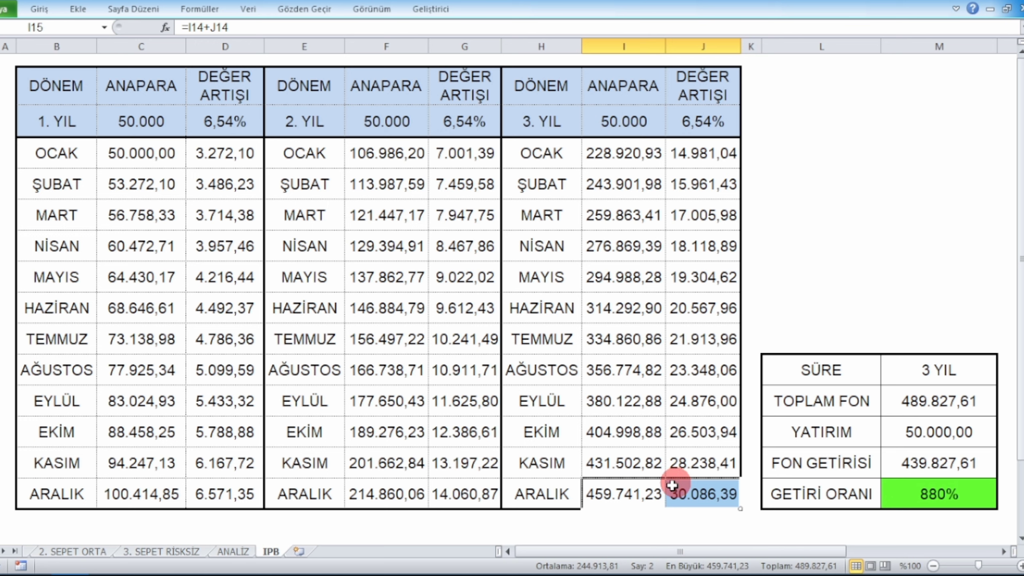
- Review the summary table's SÜRE, TOPLAM FON and YATIRIM rows, including the total fund formula in M12
{"action": "left_click", "coordinate": [824, 368]}
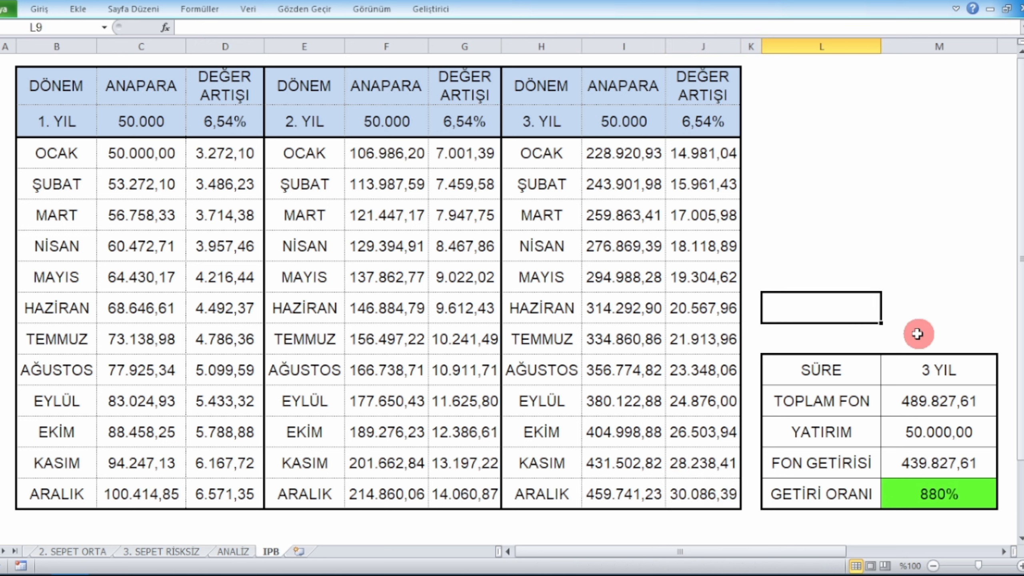
{"action": "left_click_drag", "start_coordinate": [822, 370], "coordinate": [891, 369]}
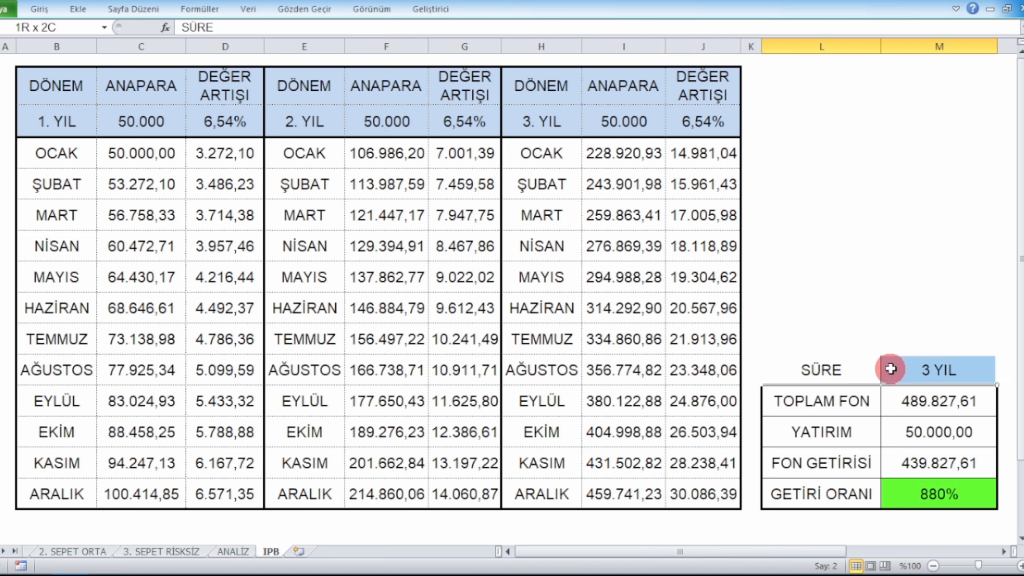
{"action": "left_click", "coordinate": [807, 405]}
{"action": "left_click", "coordinate": [940, 400]}
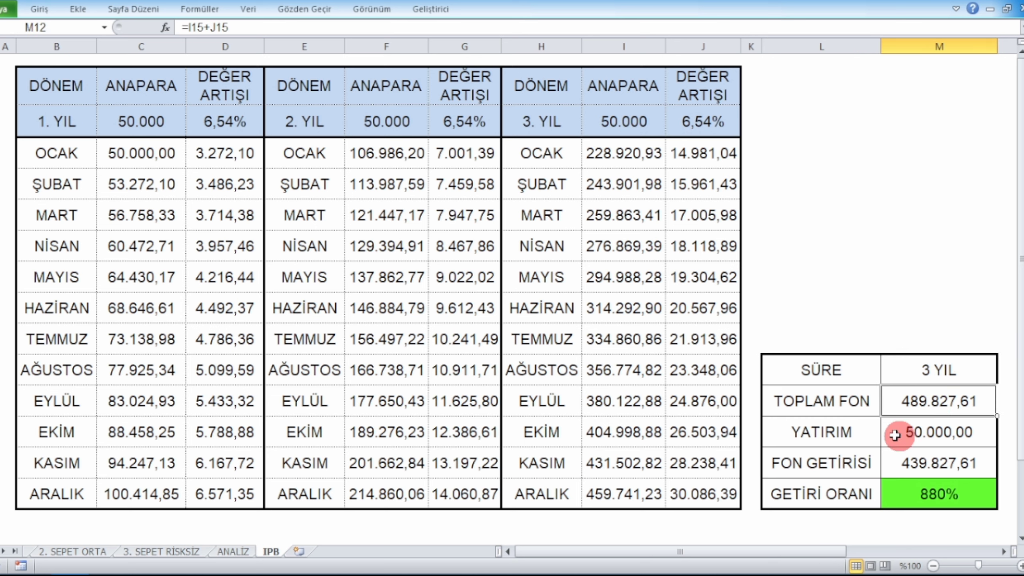
{"action": "left_click", "coordinate": [803, 433]}
{"action": "left_click", "coordinate": [922, 425]}
- Inspect the FON GETİRİSİ formula in M14 and the GETİRİ ORANI formula in M15
{"action": "left_click", "coordinate": [822, 462]}
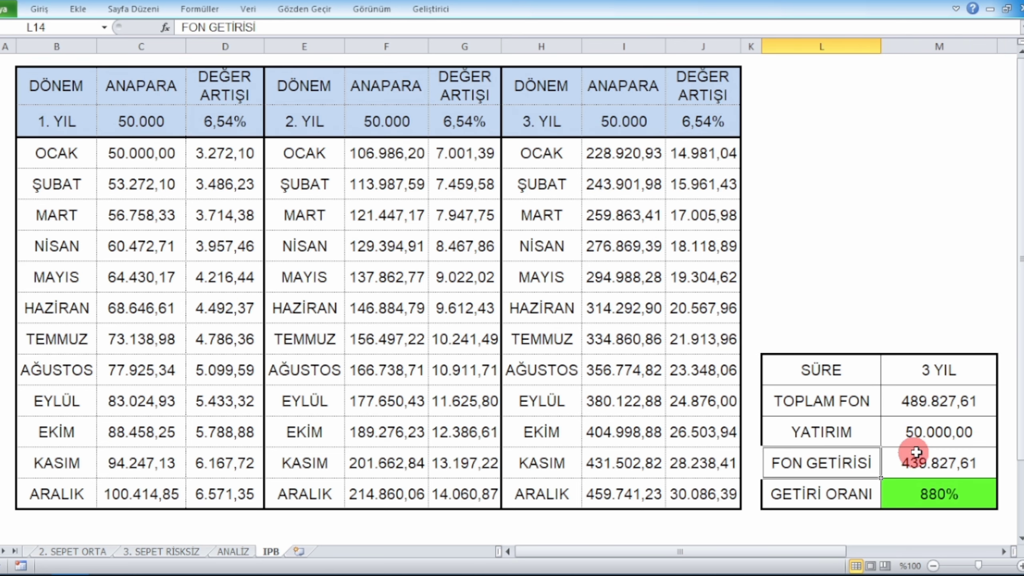
{"action": "left_click", "coordinate": [934, 460]}
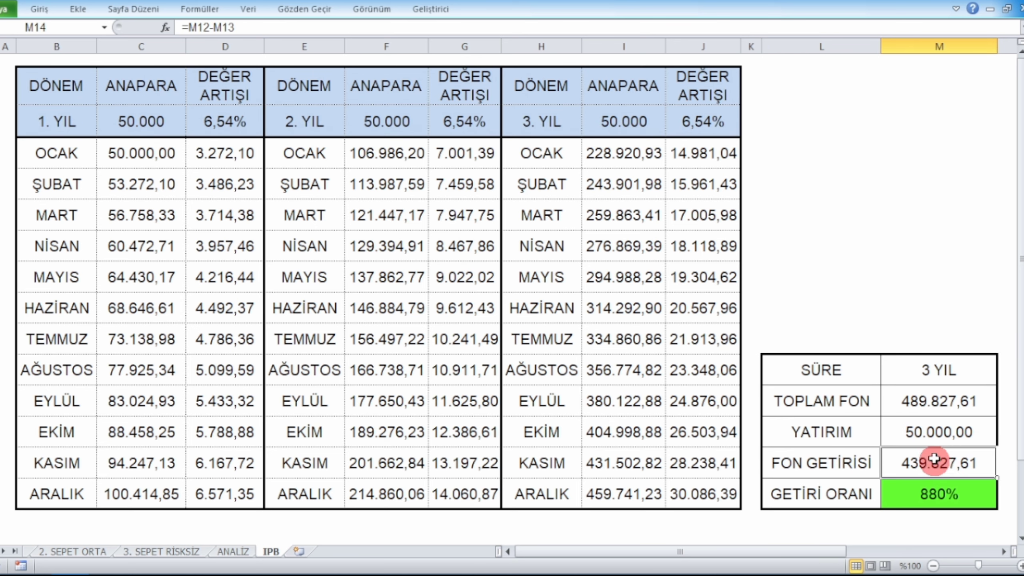
{"action": "left_click", "coordinate": [935, 489]}
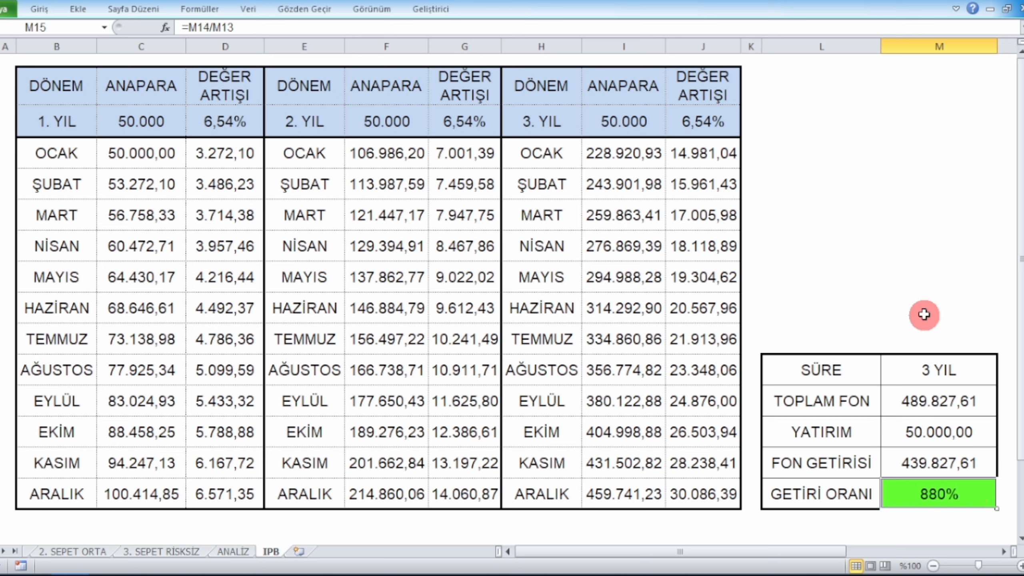
{"action": "left_click", "coordinate": [929, 294]}
{"action": "left_click", "coordinate": [936, 191]}
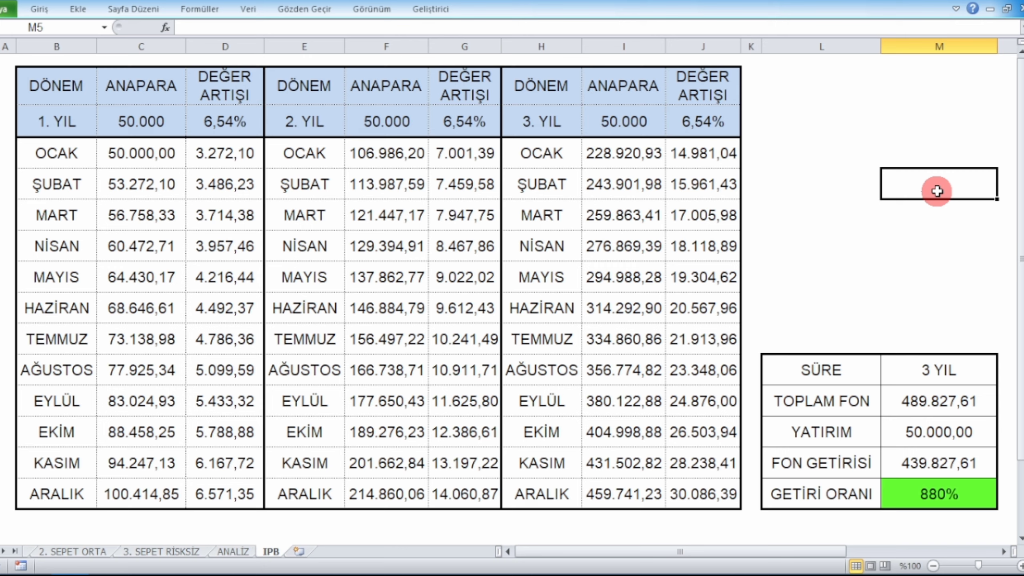